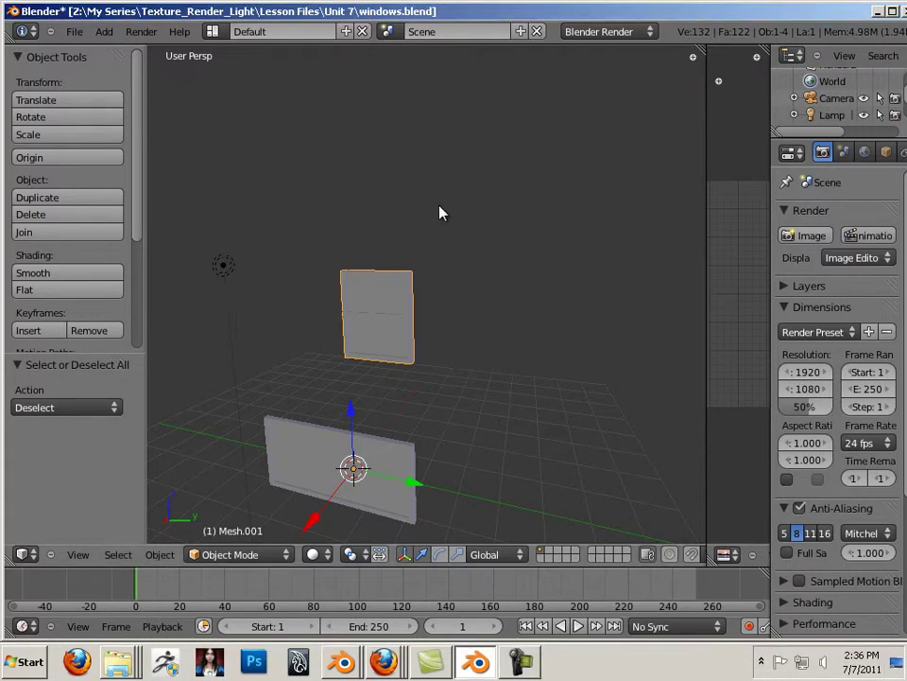
Enter Edit Mode on the tall two-pane window mesh
shift+middle_drag(434, 207, 437, 243)
scroll(461, 250, up, 3)
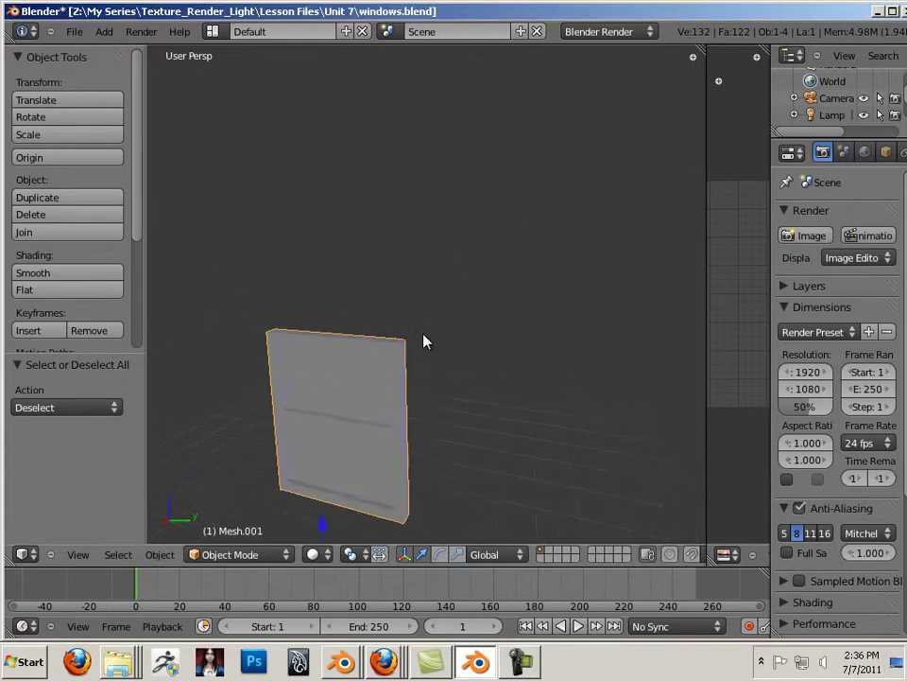
shift+middle_drag(402, 342, 458, 247)
scroll(458, 247, up, 1)
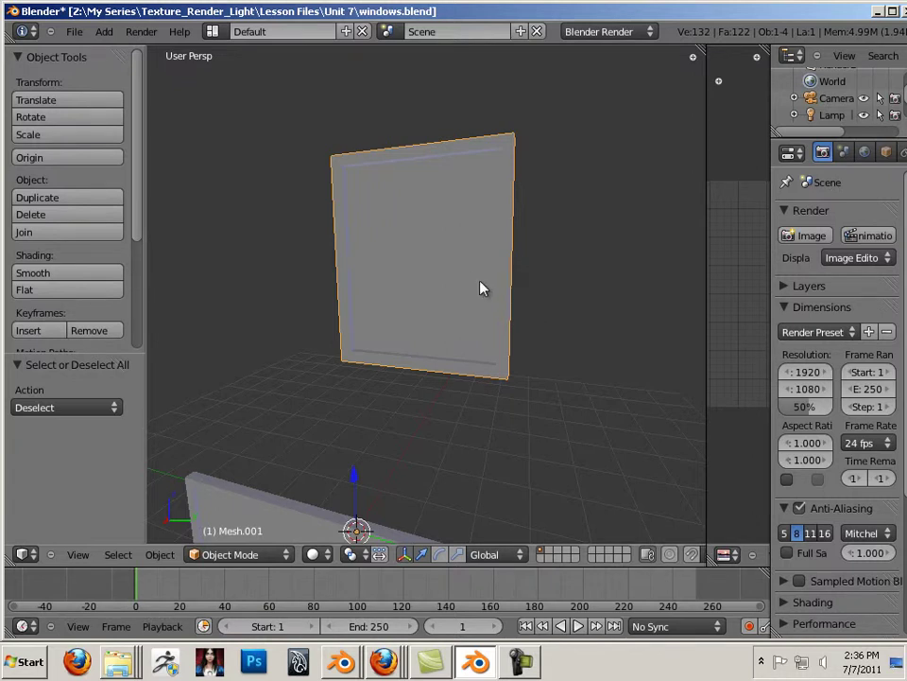
middle_drag(482, 288, 379, 300)
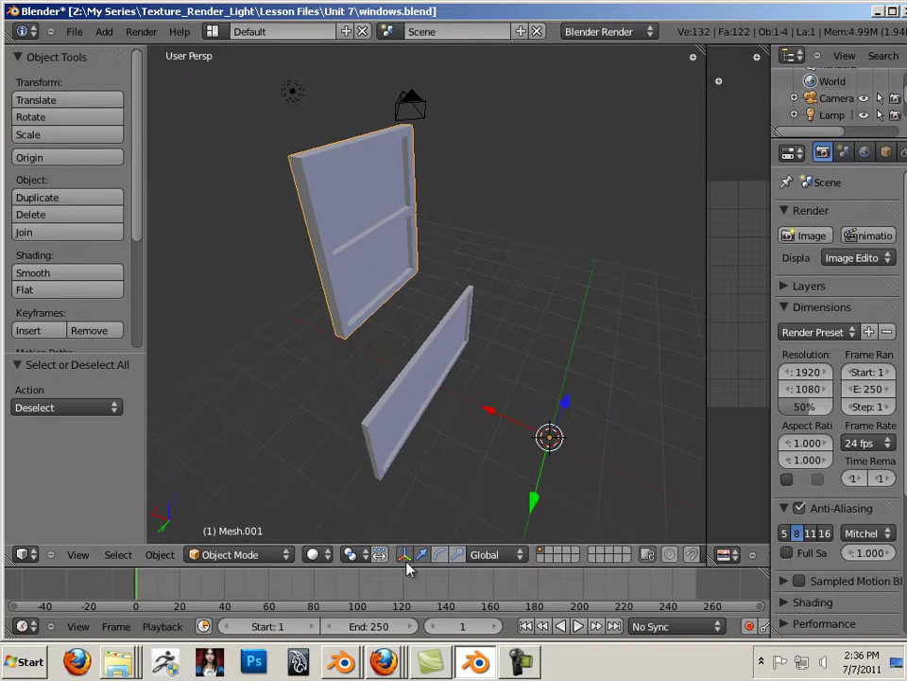
click(269, 557)
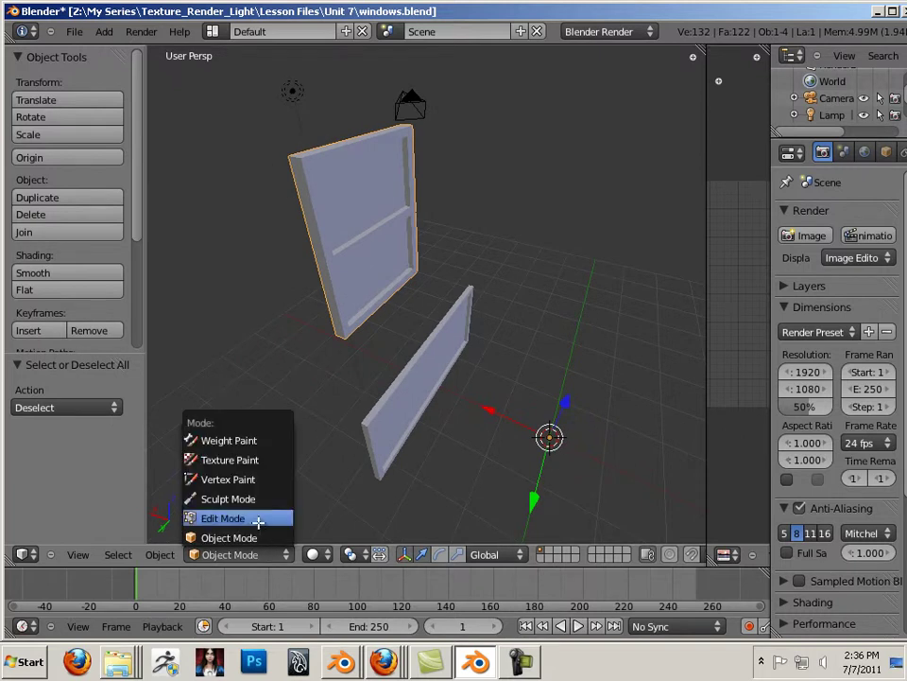
click(257, 519)
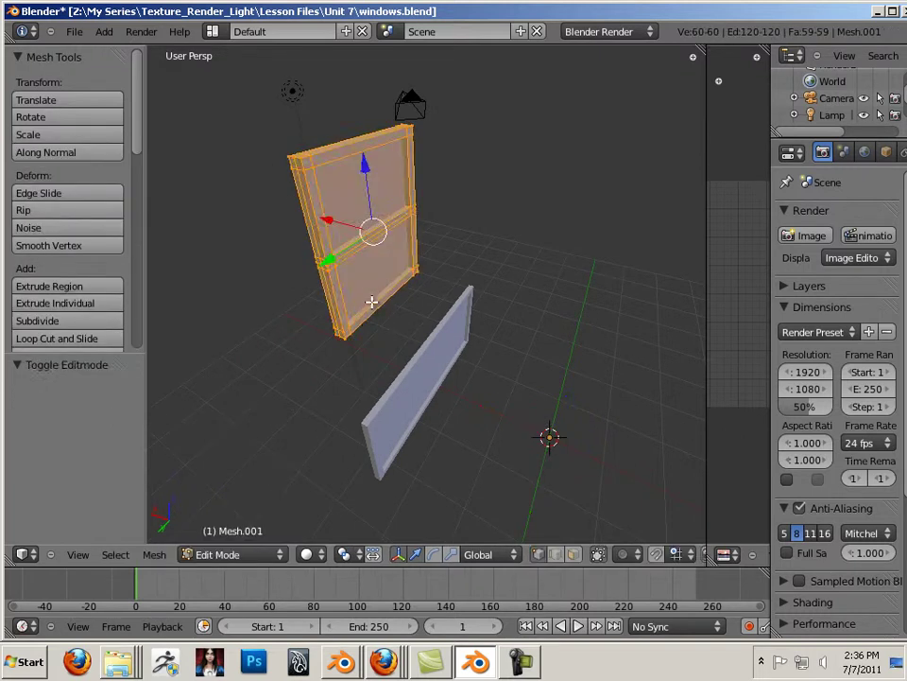
Switch to face selection and move the window's large back face away from the frame along the X axis
click(576, 555)
right_click(370, 246)
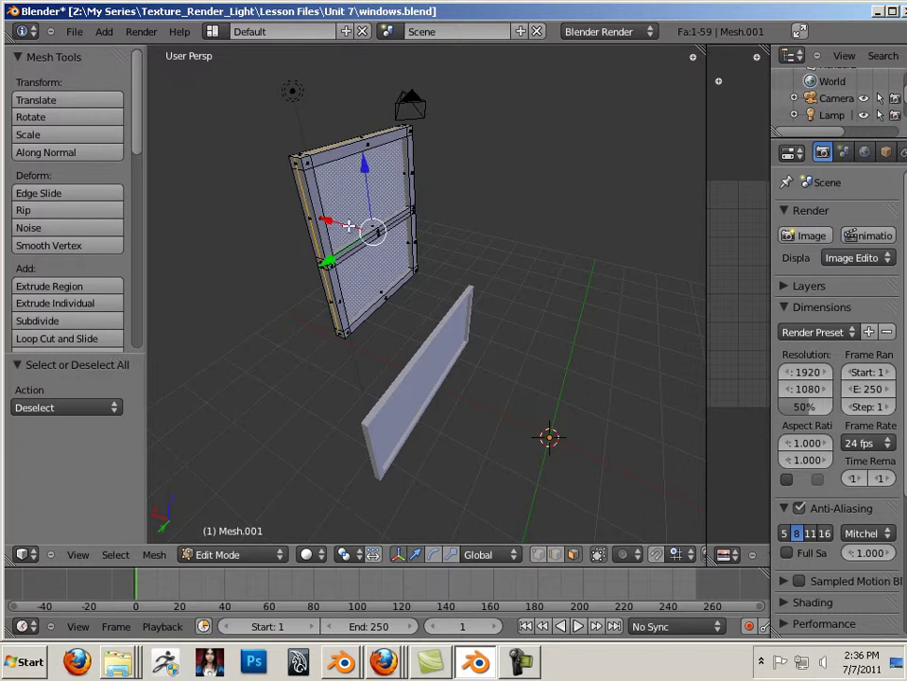
drag(348, 225, 397, 236)
middle_drag(321, 314, 381, 403)
key(a)
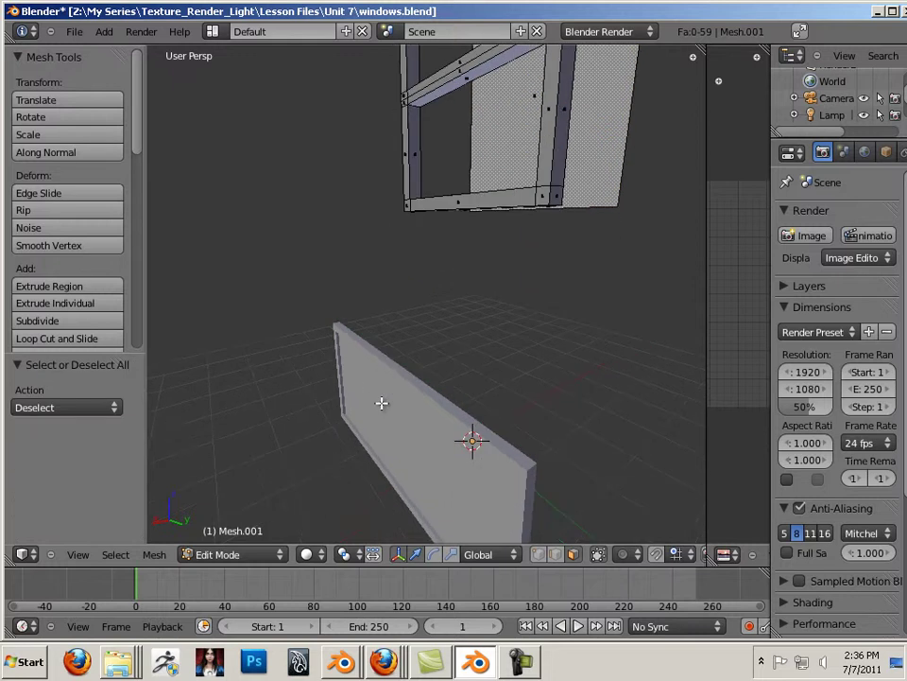
Select the detached back face and move it by -0.779 along the X axis
middle_drag(446, 312, 362, 357)
right_click(436, 300)
key(g)
key(x)
click(529, 301)
scroll(360, 318, up, 2)
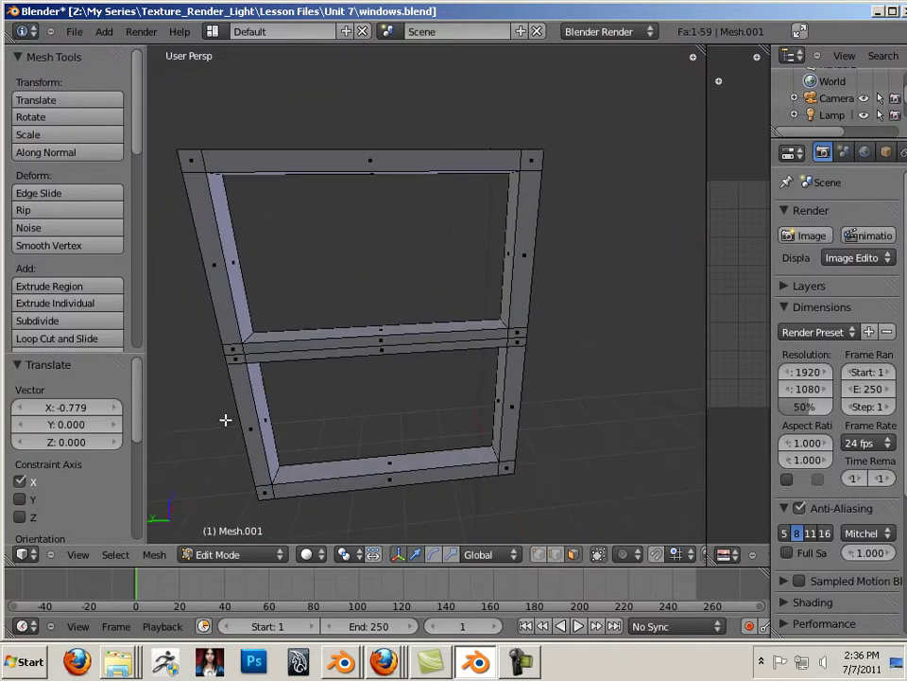
Switch to edge selection and select the four frame edges bordering the window's upper opening
click(555, 554)
shift+middle_drag(366, 438, 425, 331)
scroll(439, 404, up, 2)
middle_drag(437, 404, 334, 367)
alt+right_click(325, 367)
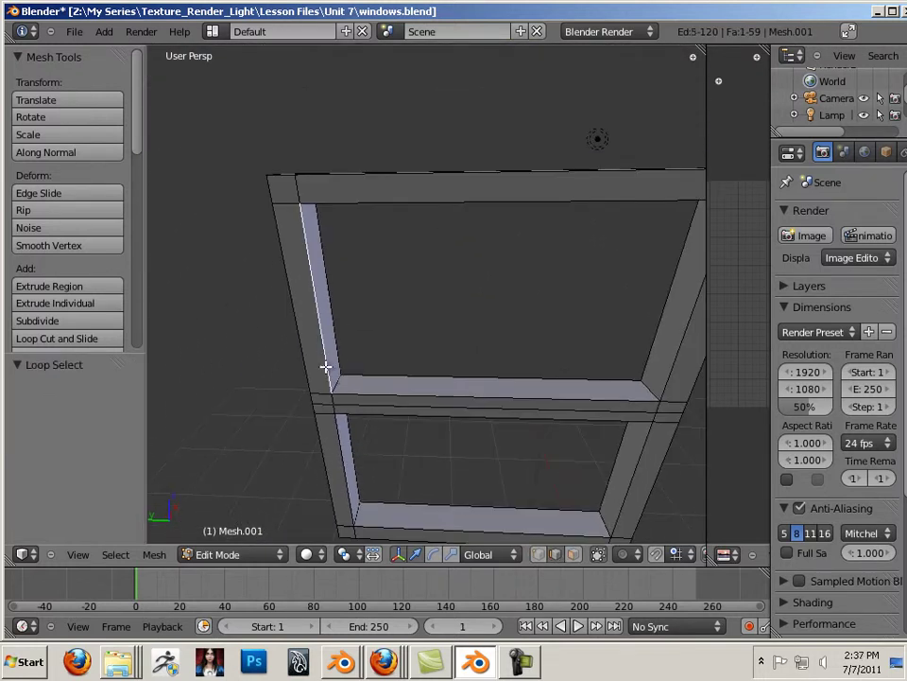
alt+shift+right_click(389, 392)
alt+shift+right_click(678, 315)
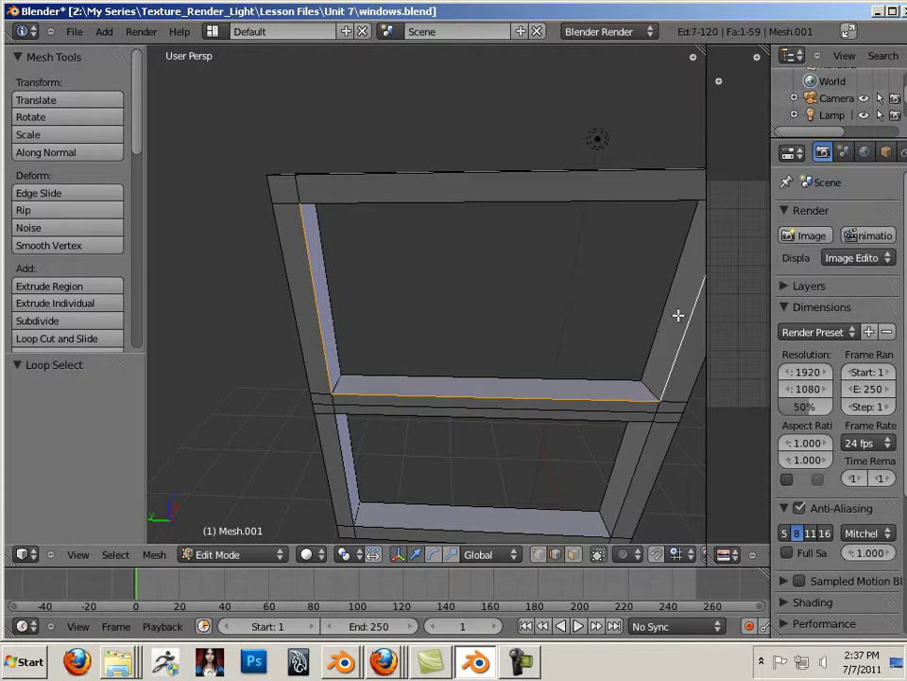
alt+shift+right_click(650, 202)
Add the four frame edges bordering the lower opening to the selection
shift+middle_drag(462, 530, 458, 345)
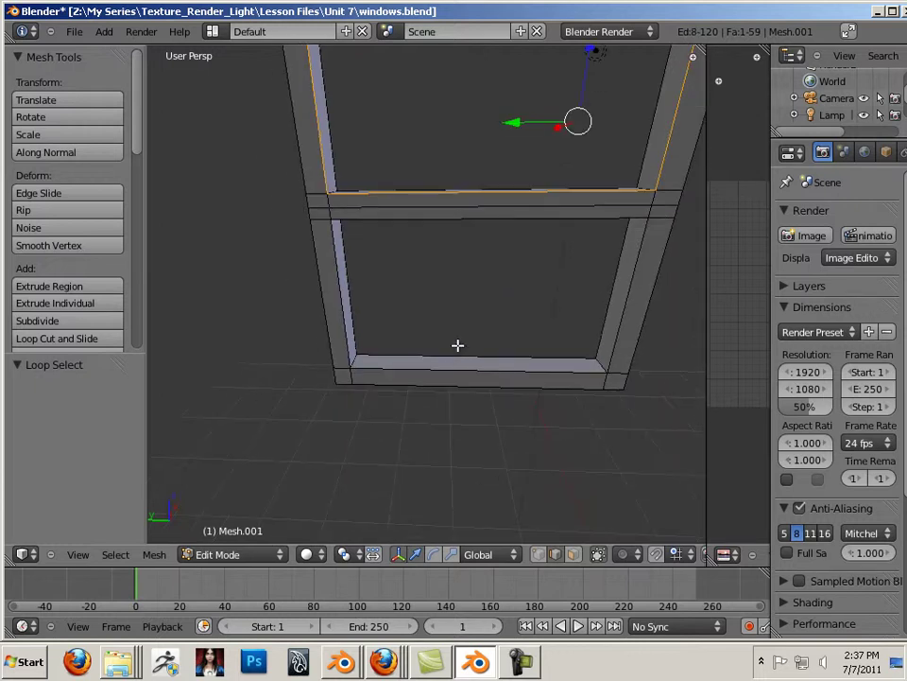
alt+shift+right_click(436, 374)
alt+shift+right_click(349, 341)
alt+shift+right_click(611, 336)
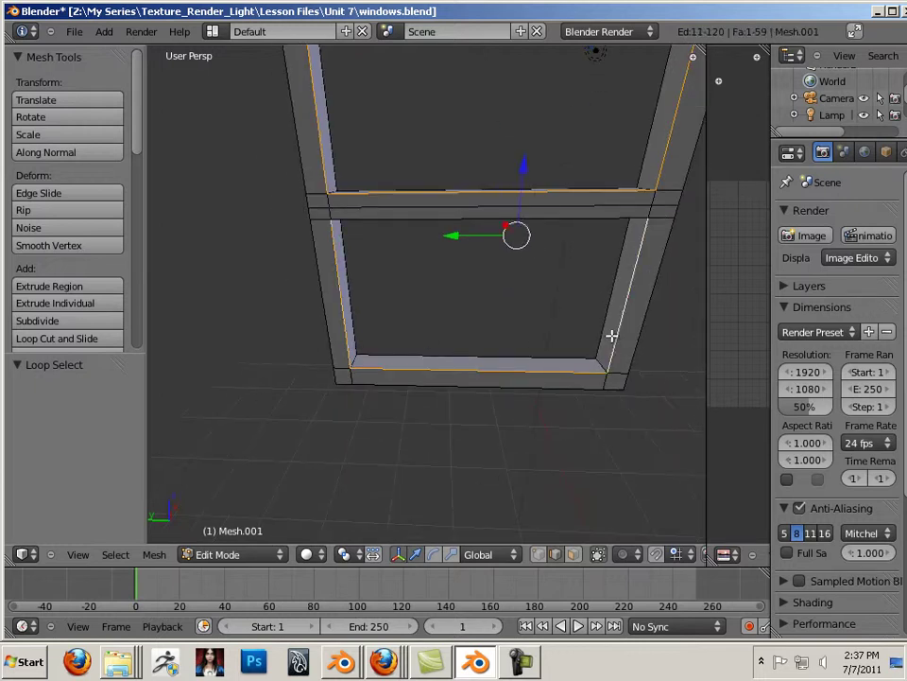
alt+shift+right_click(582, 220)
key(g)
click(596, 253)
scroll(598, 265, down, 1)
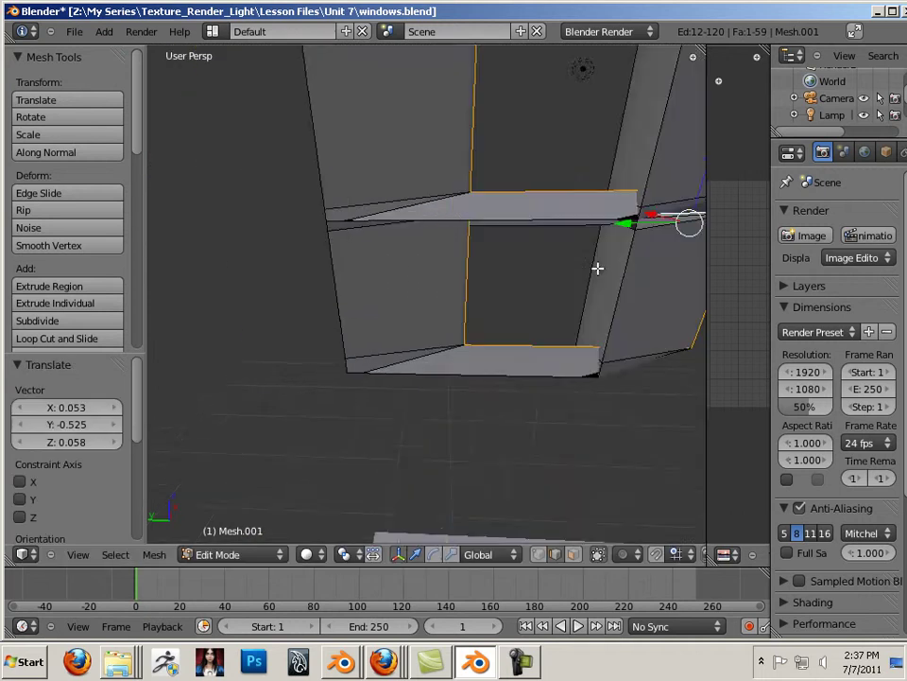
Mark the selected edges around both window openings as UV seams
middle_drag(597, 268, 204, 300)
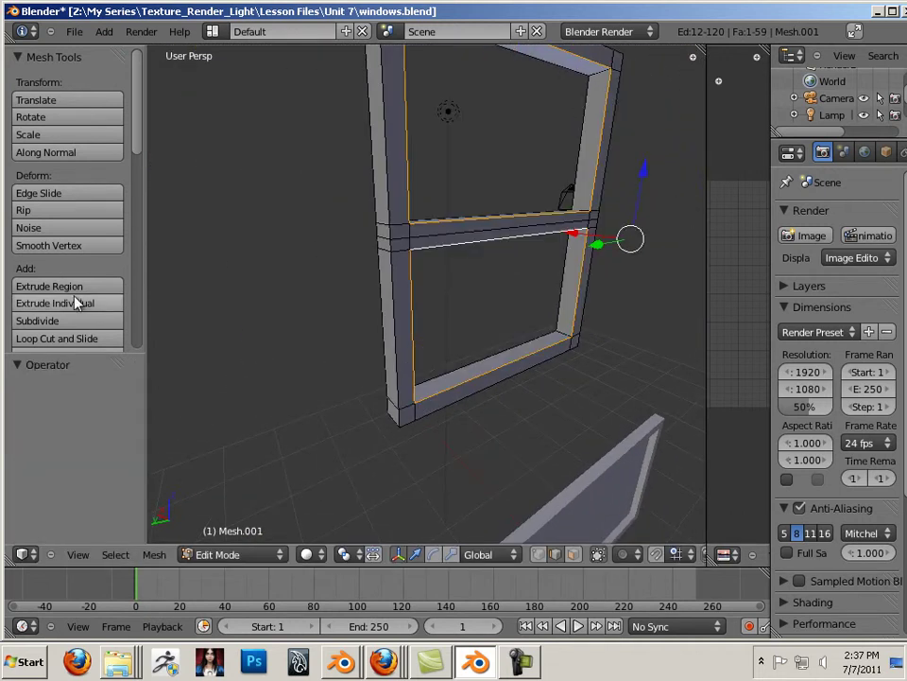
scroll(59, 227, down, 3)
scroll(85, 251, down, 5)
click(77, 263)
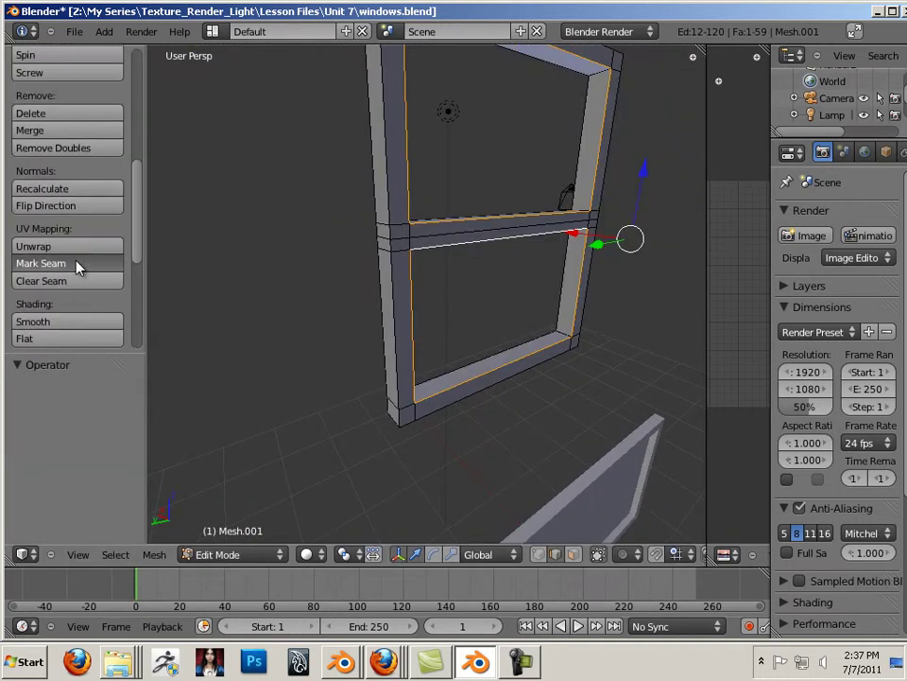
middle_drag(453, 350, 436, 369)
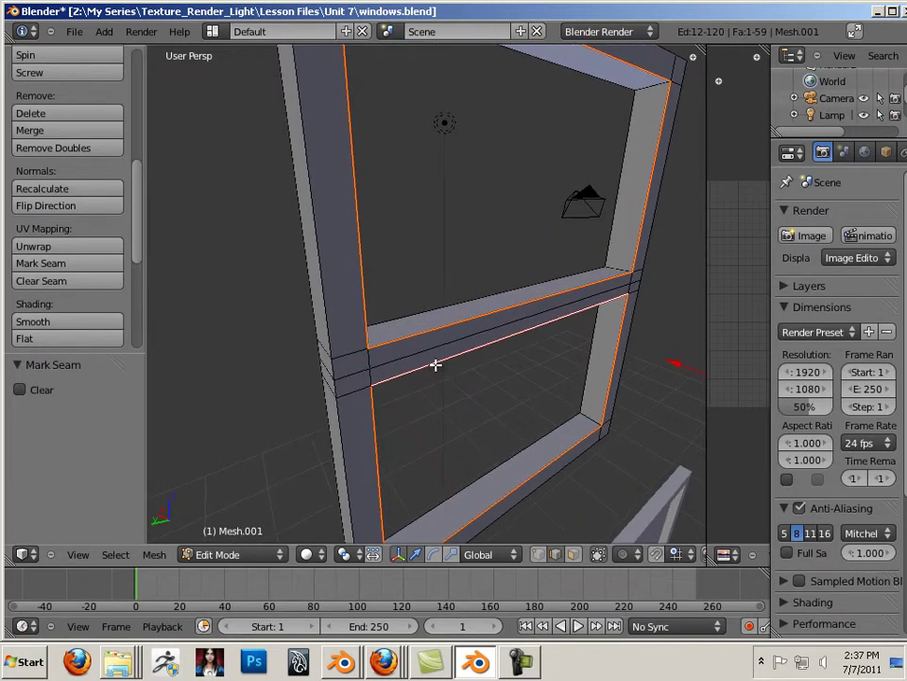
shift+right_click(435, 364)
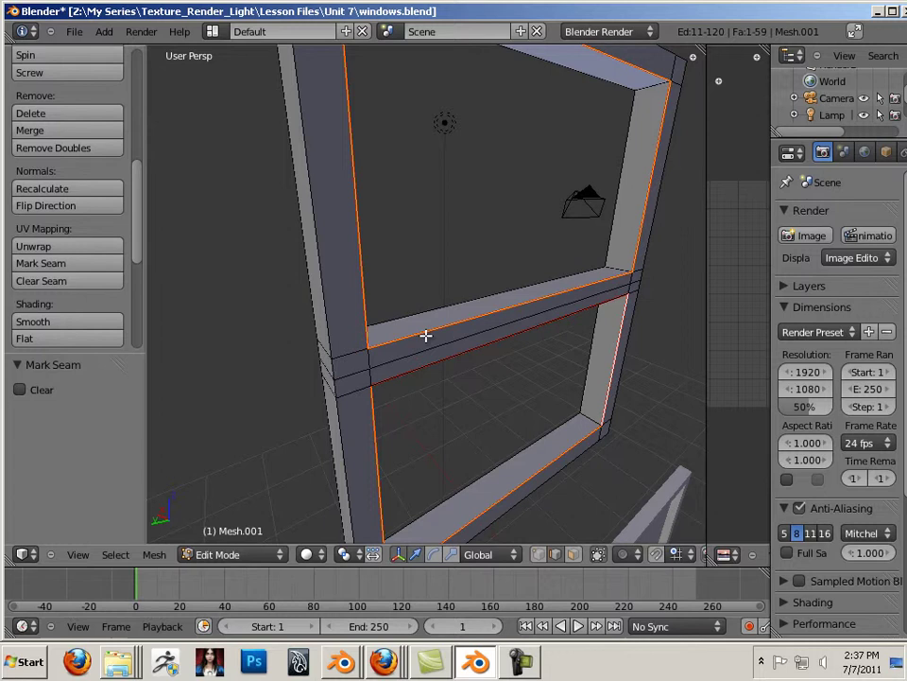
shift+right_click(425, 336)
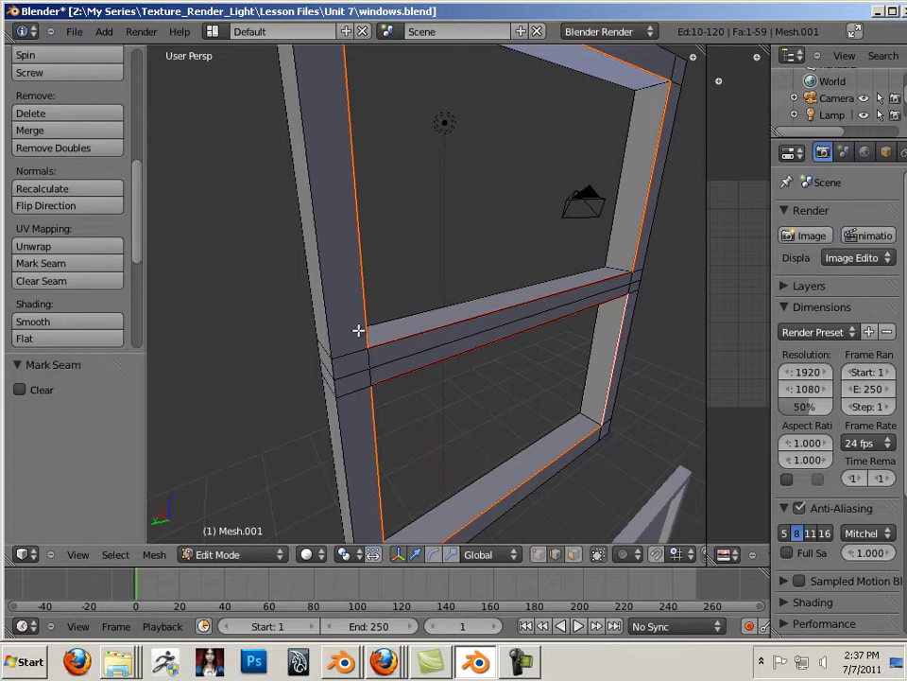
click(104, 287)
right_click(369, 366)
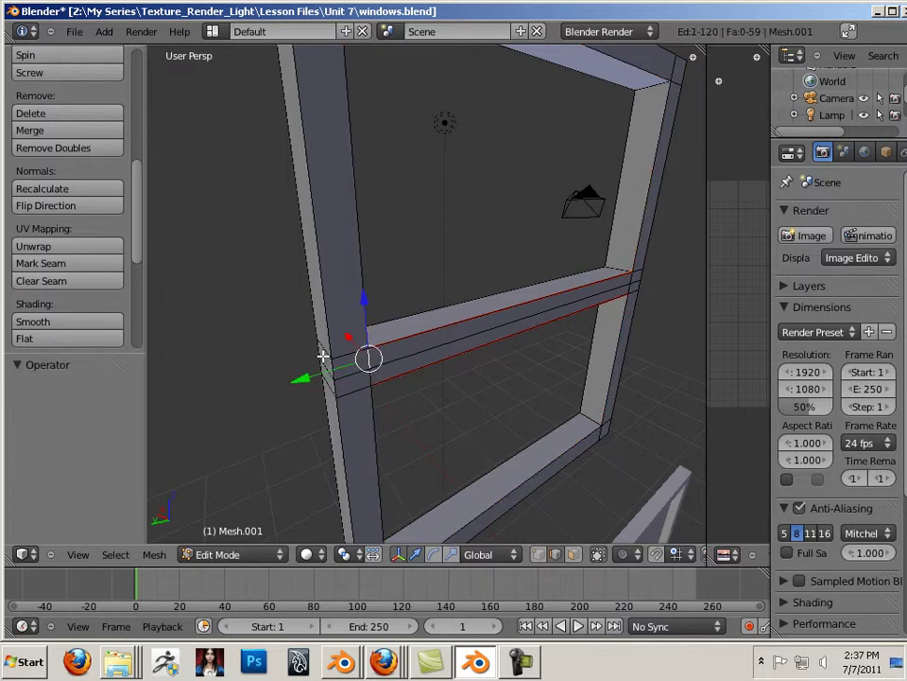
key(ctrl+z)
right_click(426, 366)
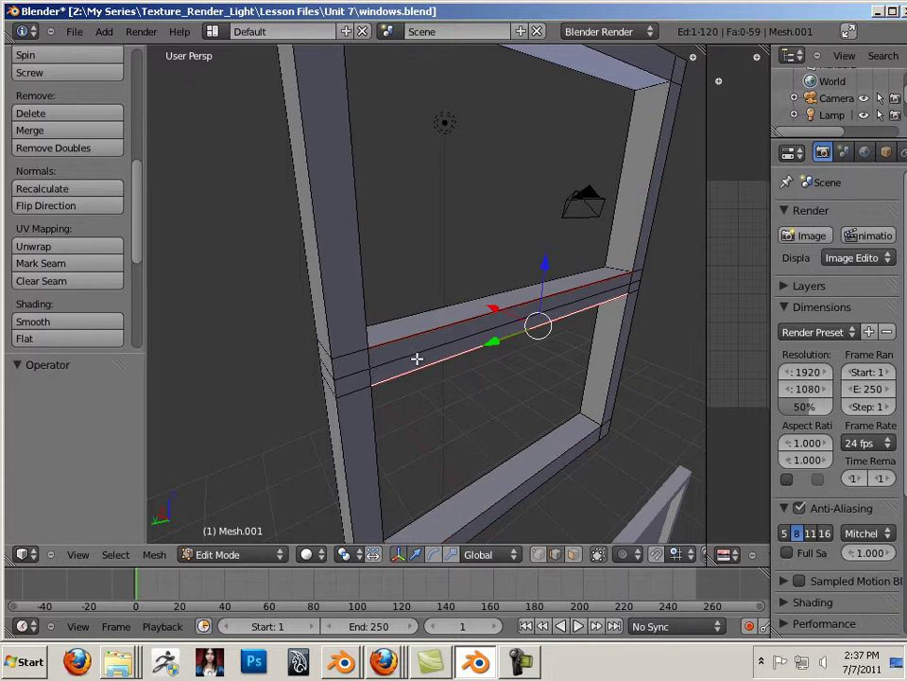
key(ctrl+z)
Select the two long edges above and below the middle crossbar and clear their seams
right_click(419, 365)
shift+right_click(418, 336)
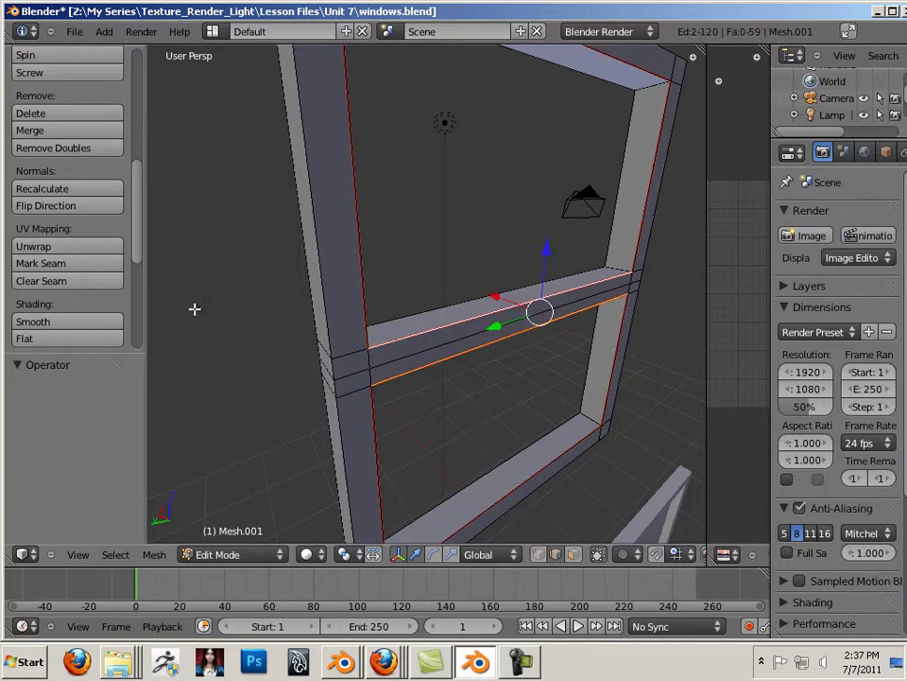
click(80, 281)
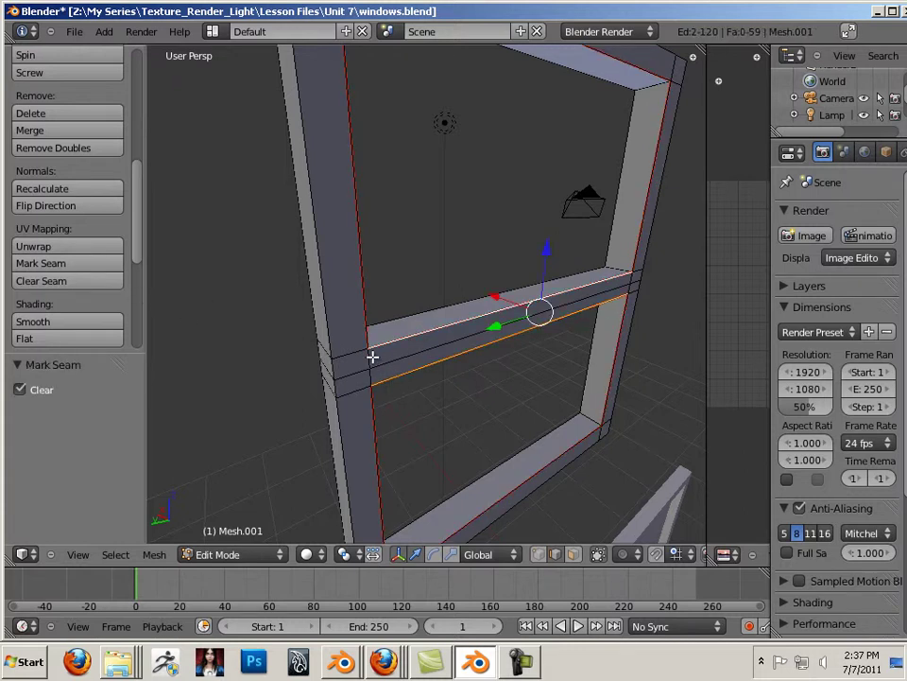
Mark the two short vertical edges at one end of the middle crossbar as seams
right_click(370, 368)
click(371, 375)
middle_drag(427, 376, 422, 356)
scroll(416, 359, up, 1)
shift+right_click(311, 340)
click(66, 263)
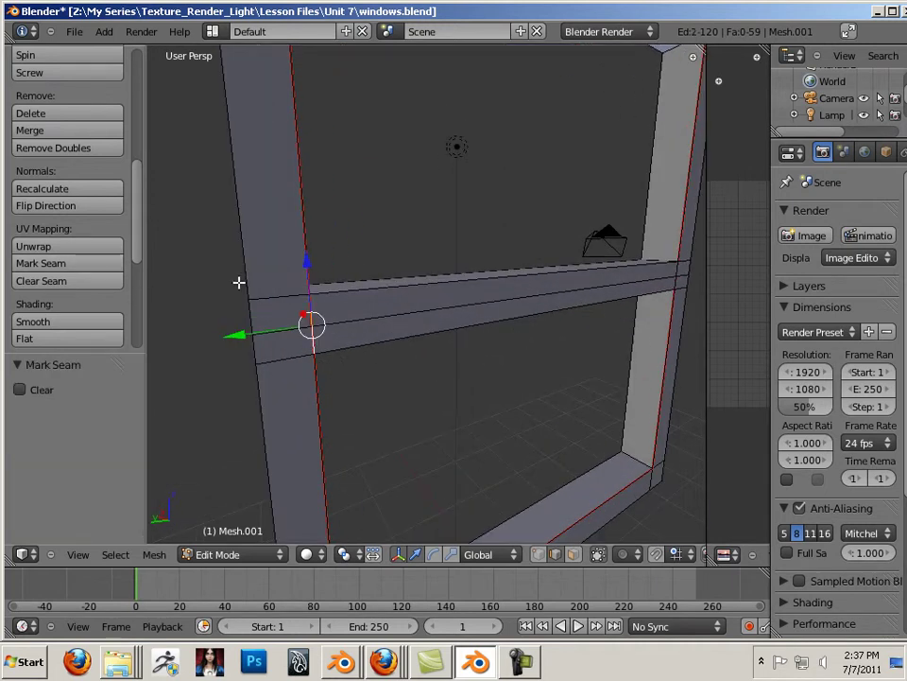
Mark the two short vertical edges at the crossbar's opposite end as seams
middle_drag(239, 282, 558, 327)
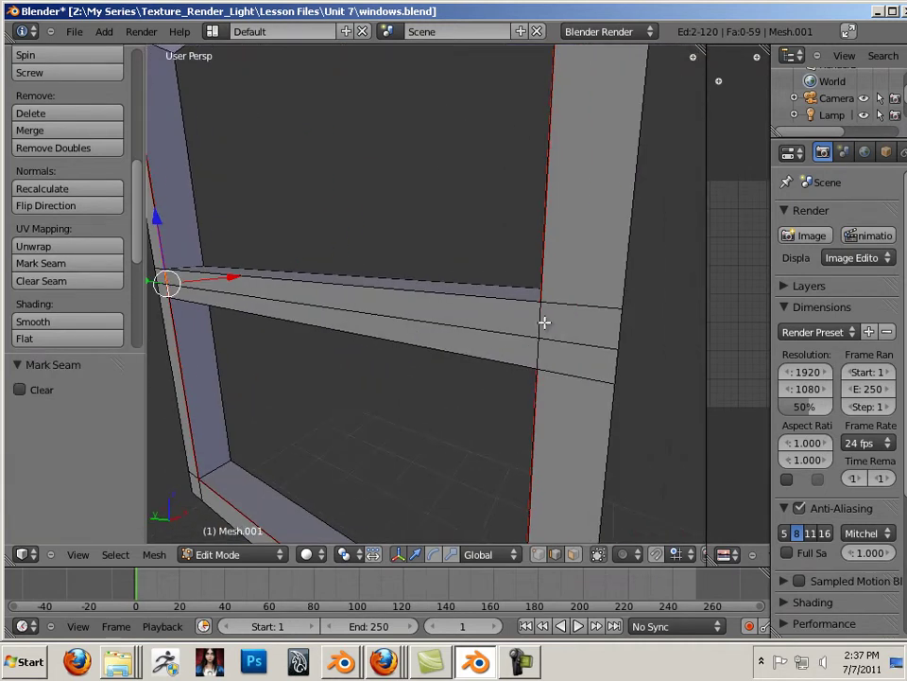
shift+right_click(543, 333)
shift+right_click(546, 351)
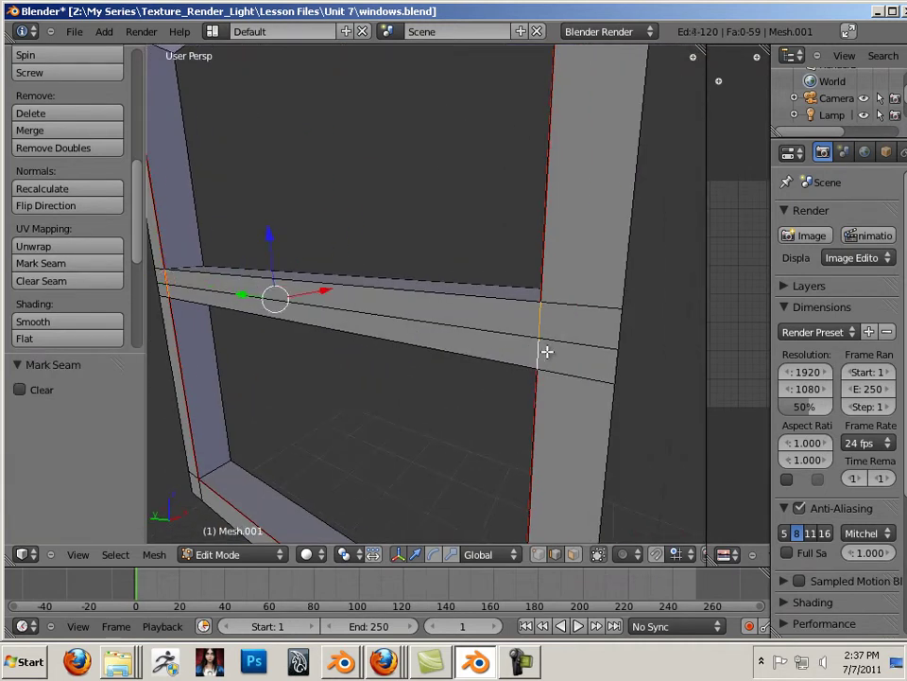
click(101, 267)
Select the short horizontal edges running from both upper corners of the top opening to the frame's outer sides
scroll(441, 301, down, 2)
middle_drag(442, 300, 447, 346)
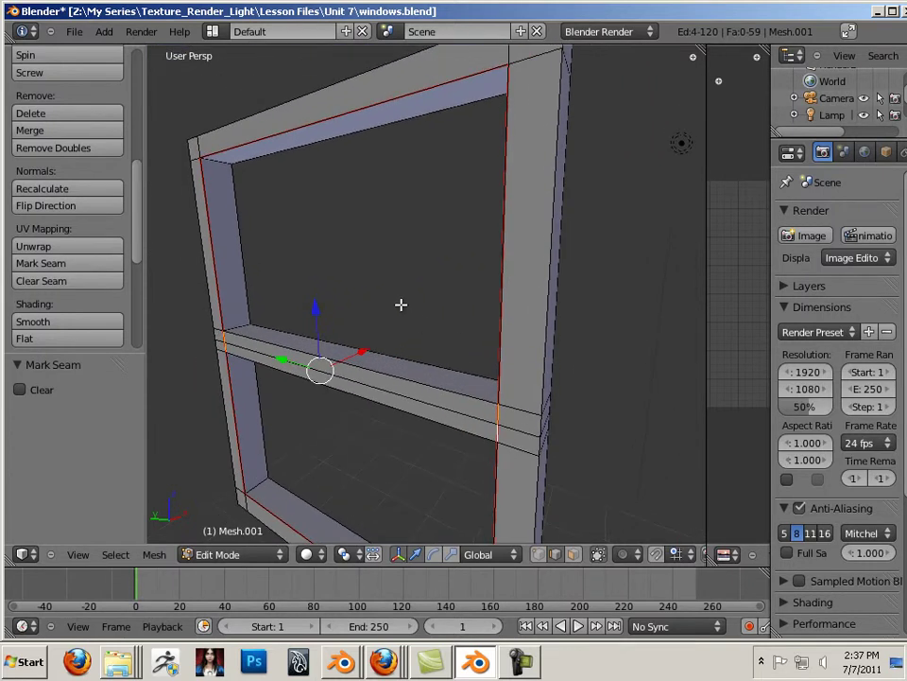
middle_drag(401, 304, 527, 298)
right_click(525, 250)
shift+right_click(350, 237)
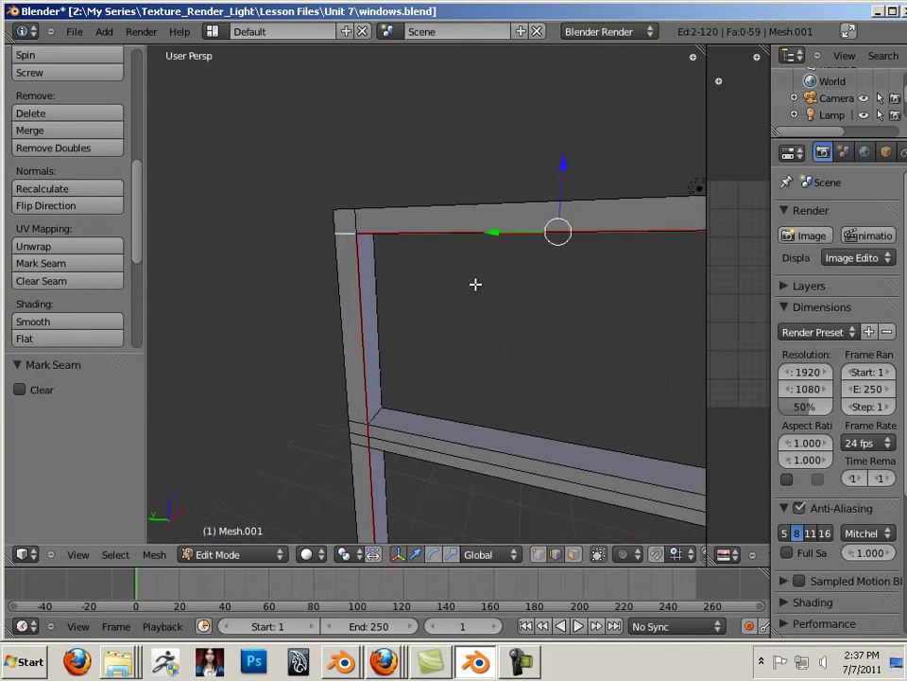
Add the short vertical outer edges at both top corners and one top edge across the frame's thickness to the selection
middle_drag(476, 284, 370, 269)
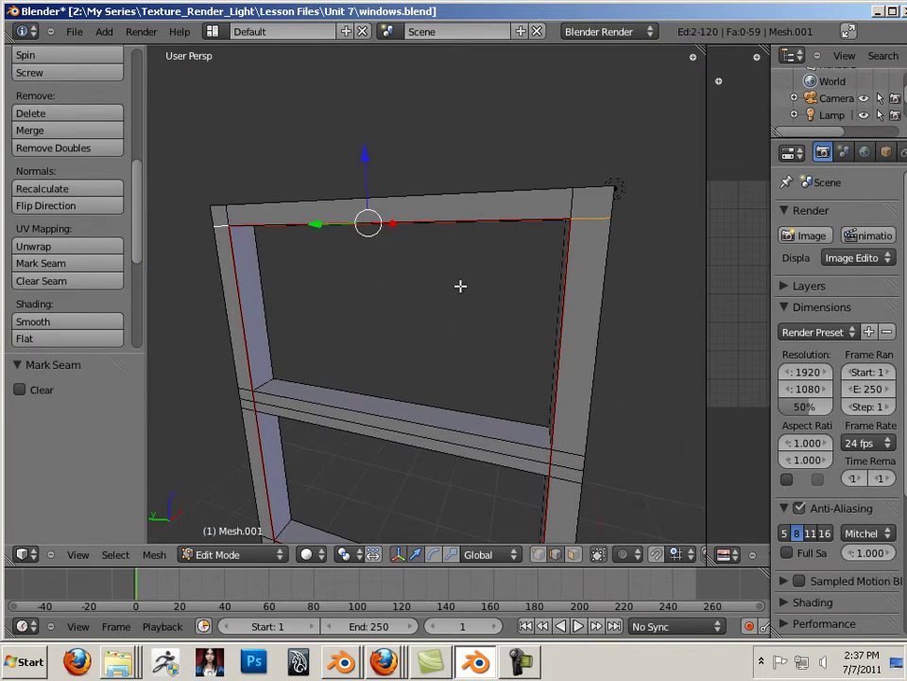
middle_drag(460, 286, 411, 305)
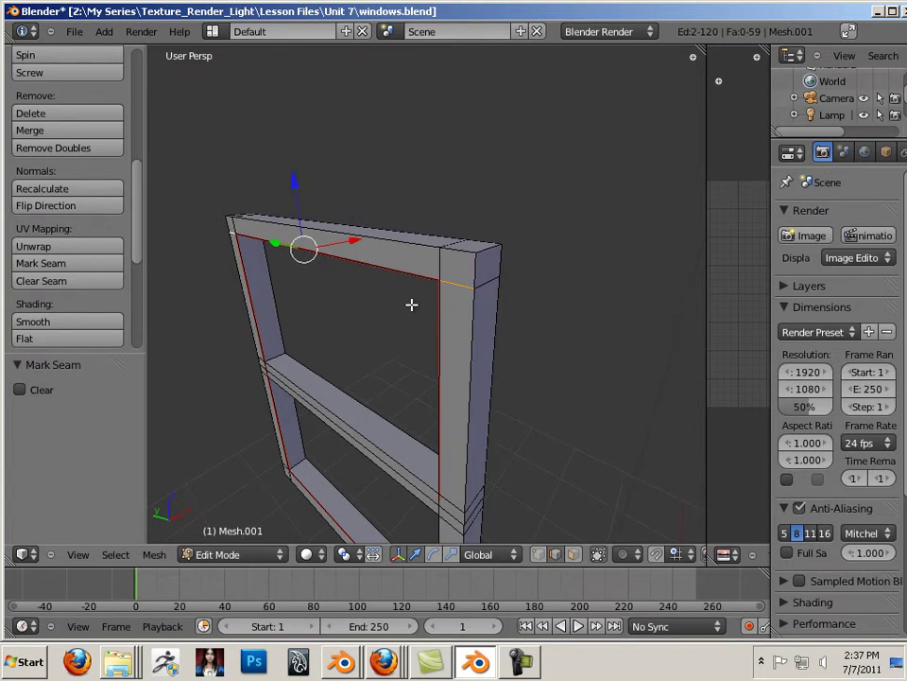
shift+right_click(473, 268)
middle_drag(301, 275, 408, 281)
shift+right_click(387, 270)
alt+shift+right_click(379, 249)
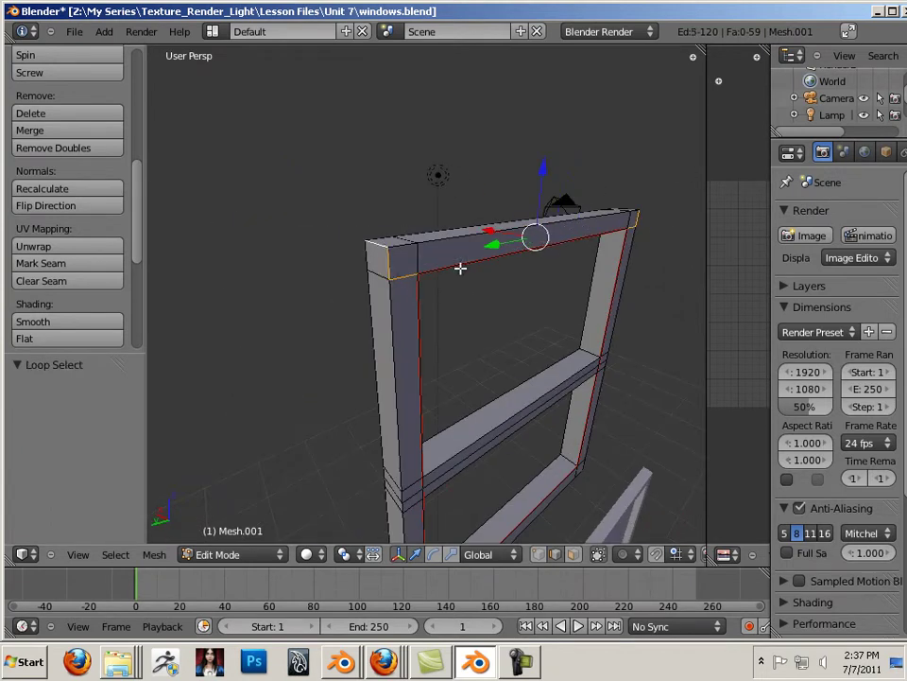
Add the other top corner's thickness edge and the long vertical back edges on both outer sides to the selection
middle_drag(534, 287, 500, 270)
alt+shift+right_click(298, 259)
alt+shift+right_click(317, 275)
alt+shift+right_click(521, 320)
Add the matching short edges at the frame's bottom corners and mark the whole selection as seams
middle_drag(520, 321, 367, 356)
scroll(525, 384, down, 3)
shift+middle_drag(502, 381, 479, 389)
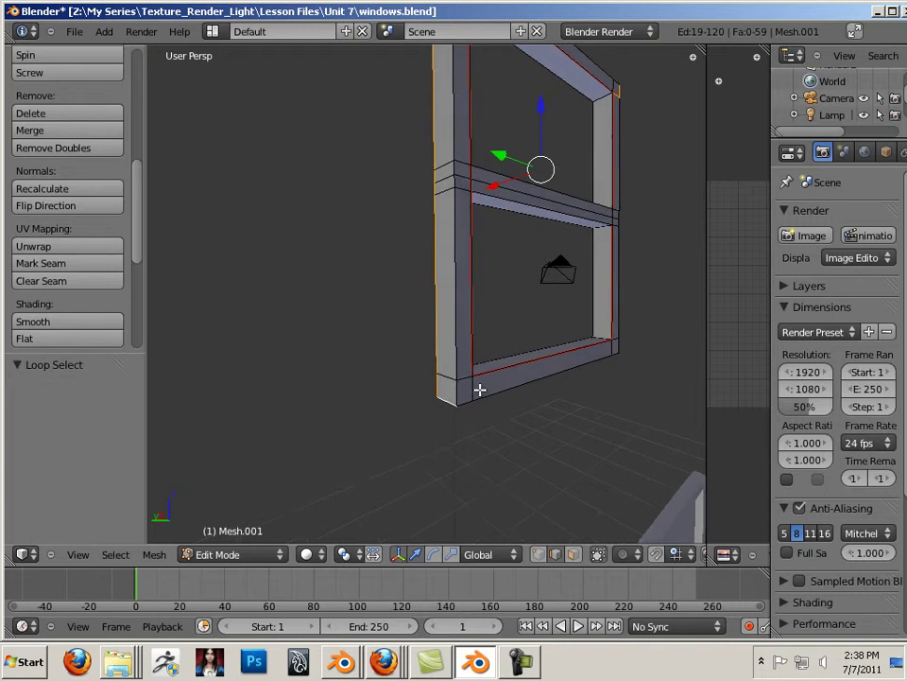
shift+right_click(454, 389)
shift+right_click(472, 383)
middle_drag(575, 404, 476, 381)
shift+right_click(476, 381)
middle_drag(541, 399, 424, 398)
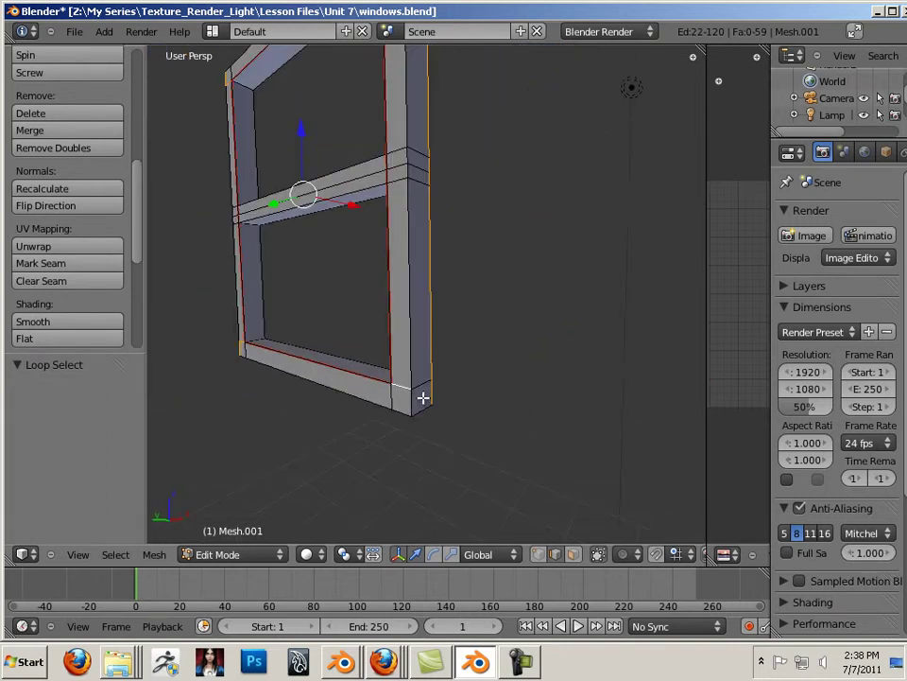
shift+right_click(413, 407)
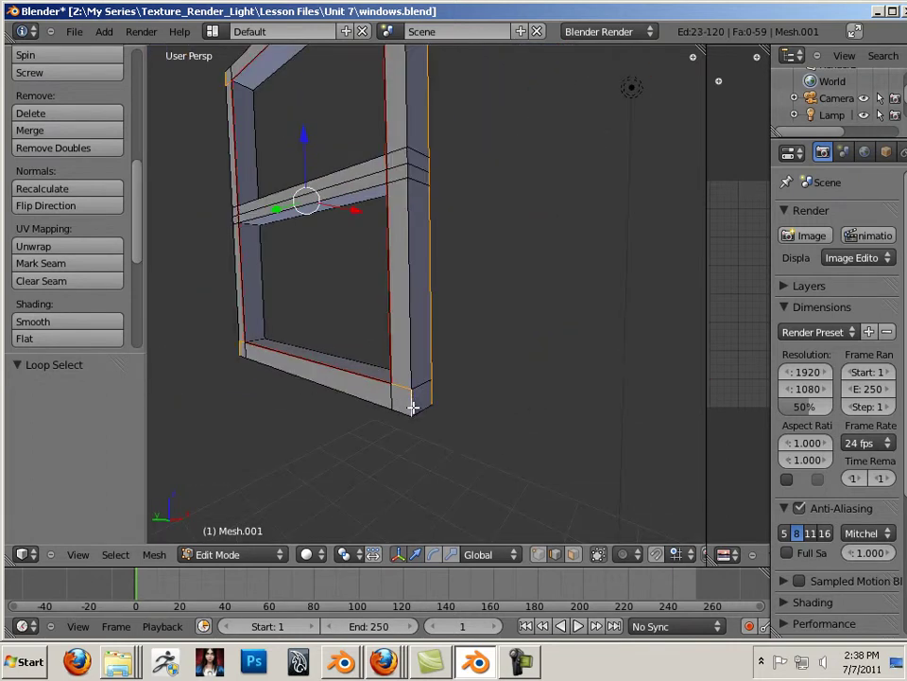
click(97, 264)
middle_drag(331, 315, 333, 360)
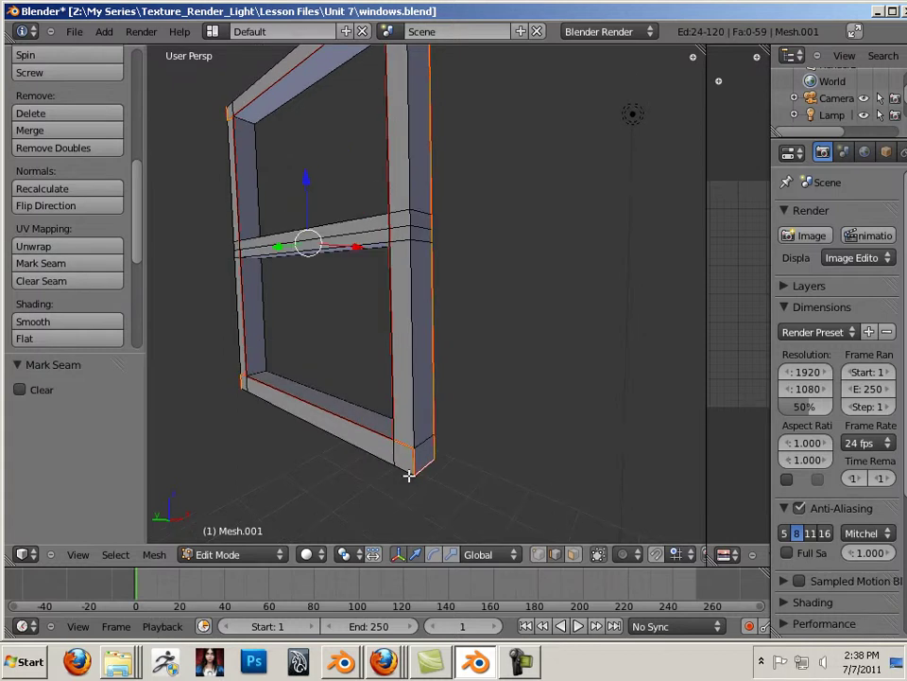
middle_drag(422, 428, 384, 371)
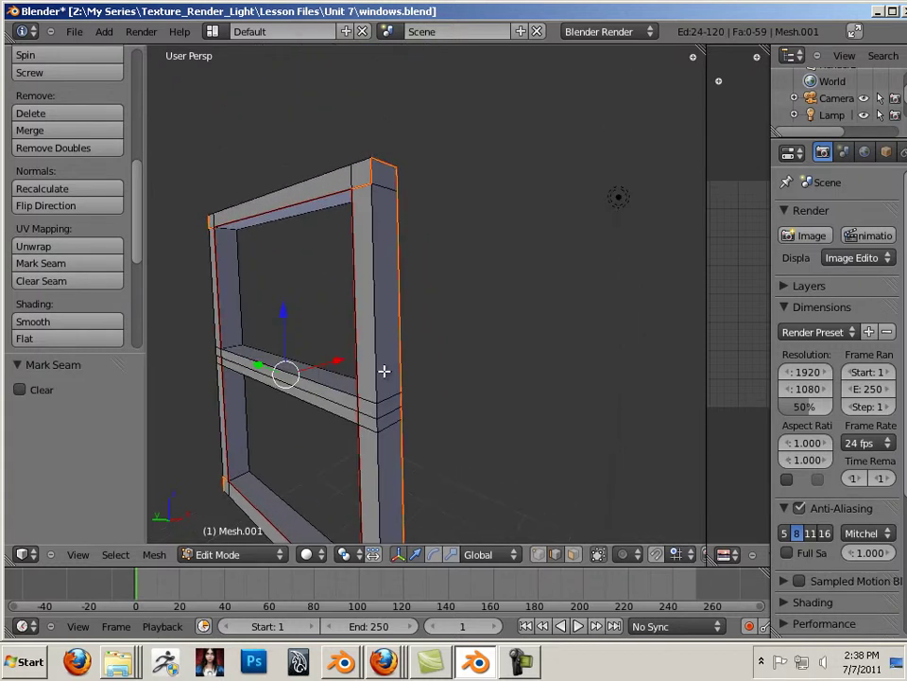
Select the entire mesh, unwrap it and enlarge the UV editor
middle_drag(324, 323, 428, 300)
drag(427, 300, 429, 307)
key(ctrl+z)
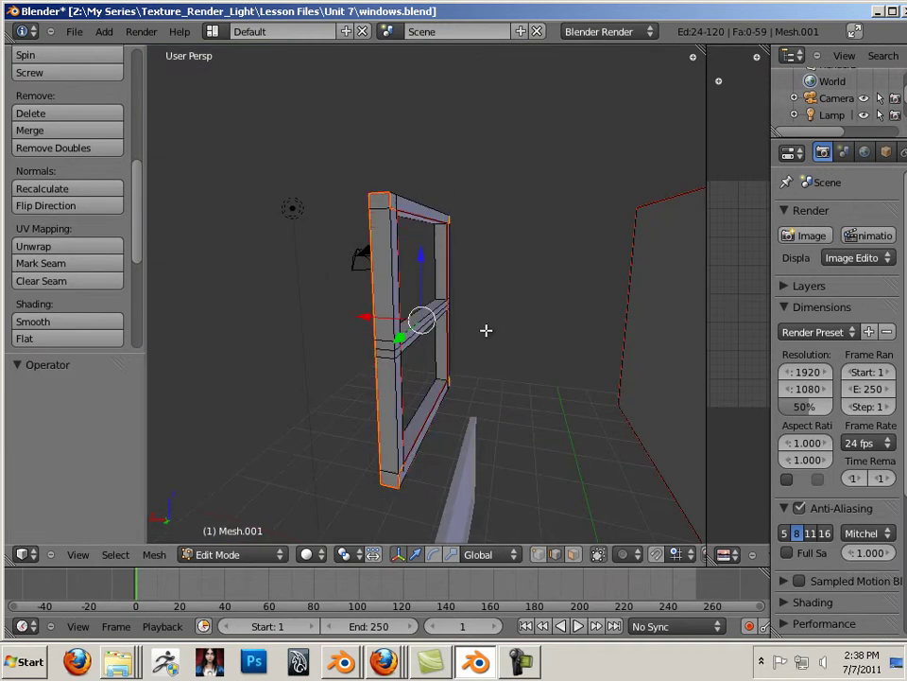
key(a)
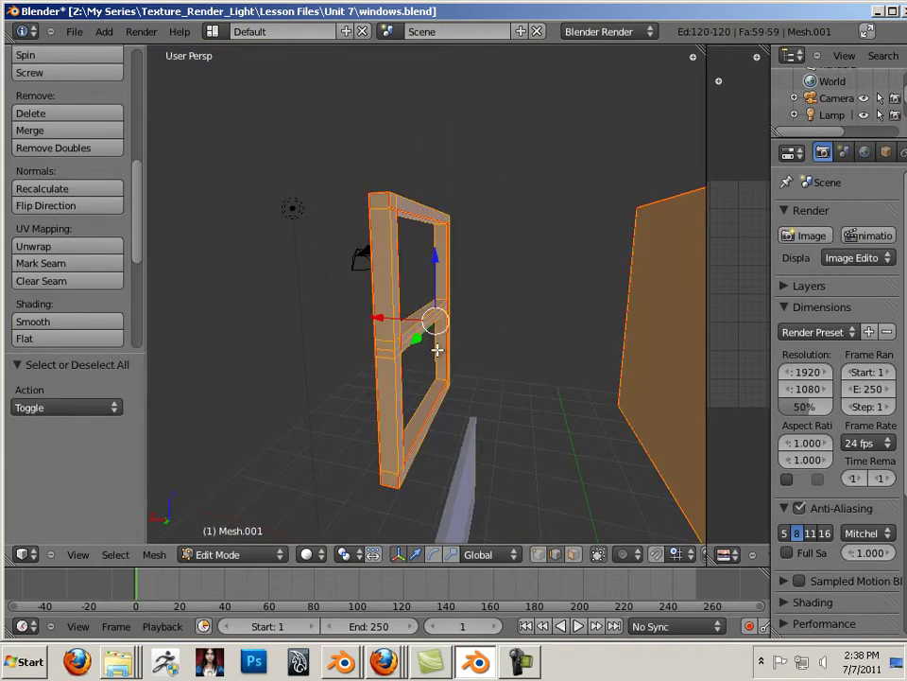
key(u)
click(436, 351)
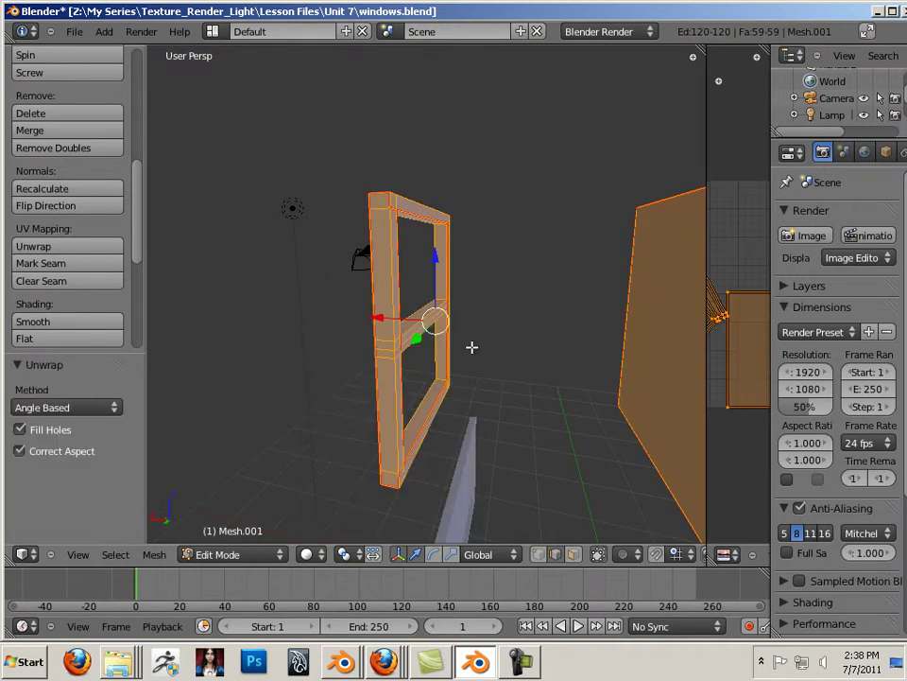
drag(705, 321, 352, 332)
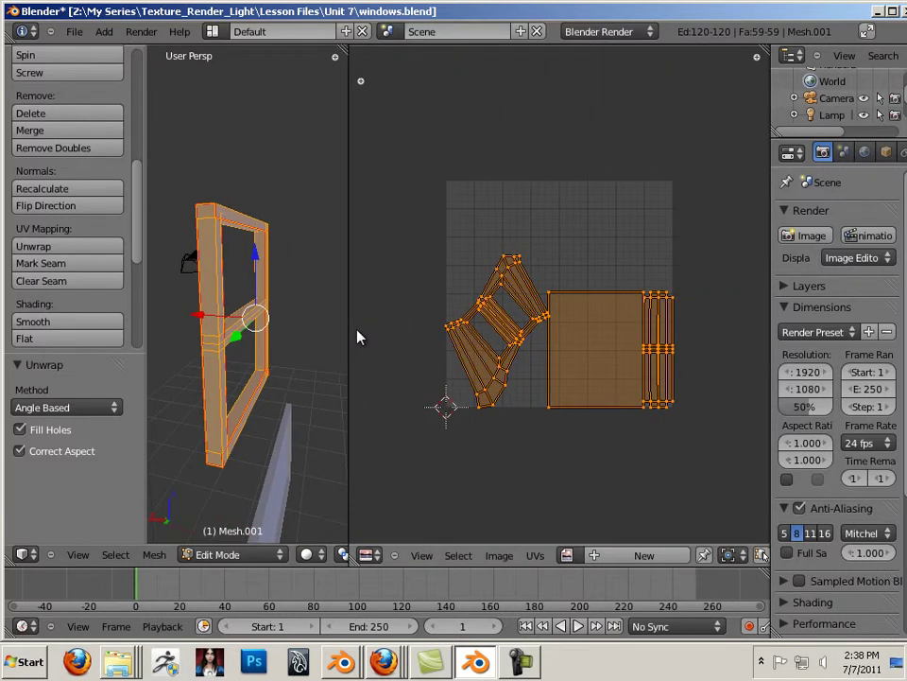
Examine the crossbar strip in the UV layout and synchronise UV selection with the mesh selection
scroll(454, 337, up, 3)
scroll(455, 357, up, 2)
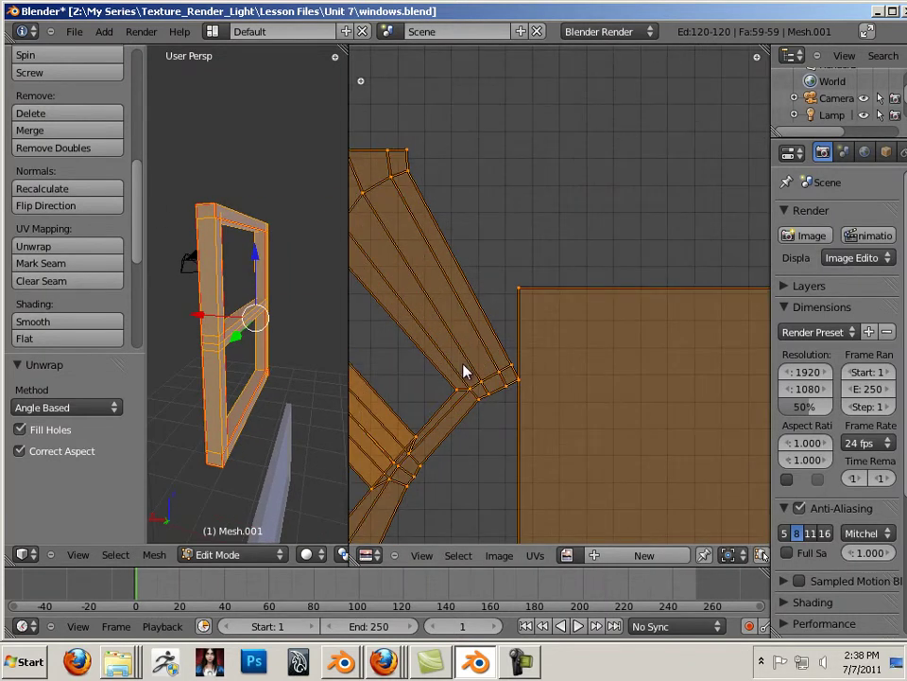
middle_drag(492, 369, 725, 201)
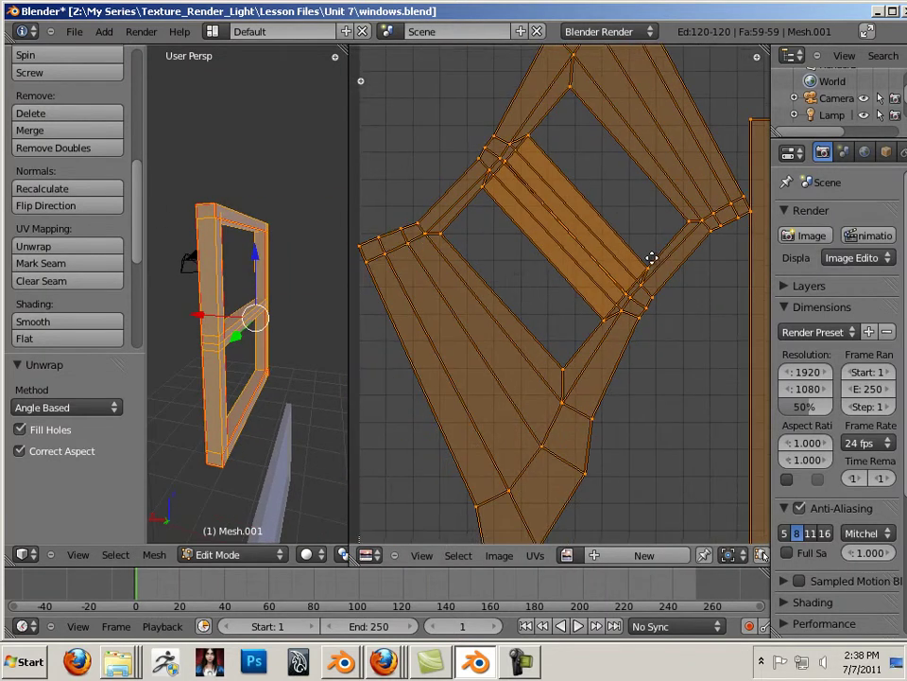
middle_drag(651, 257, 651, 307)
scroll(652, 309, up, 3)
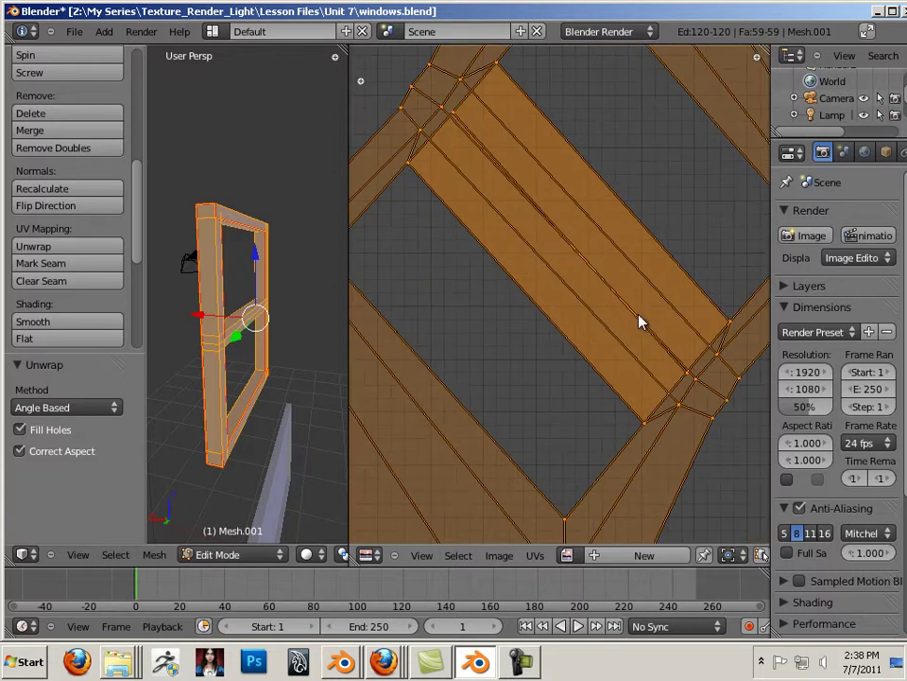
scroll(640, 321, down, 1)
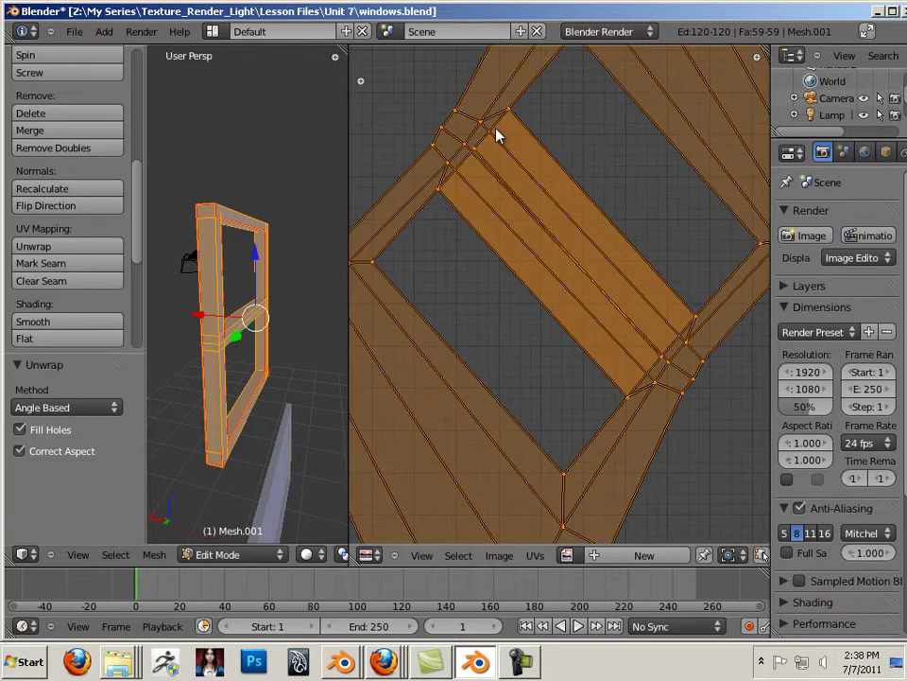
right_click(498, 128)
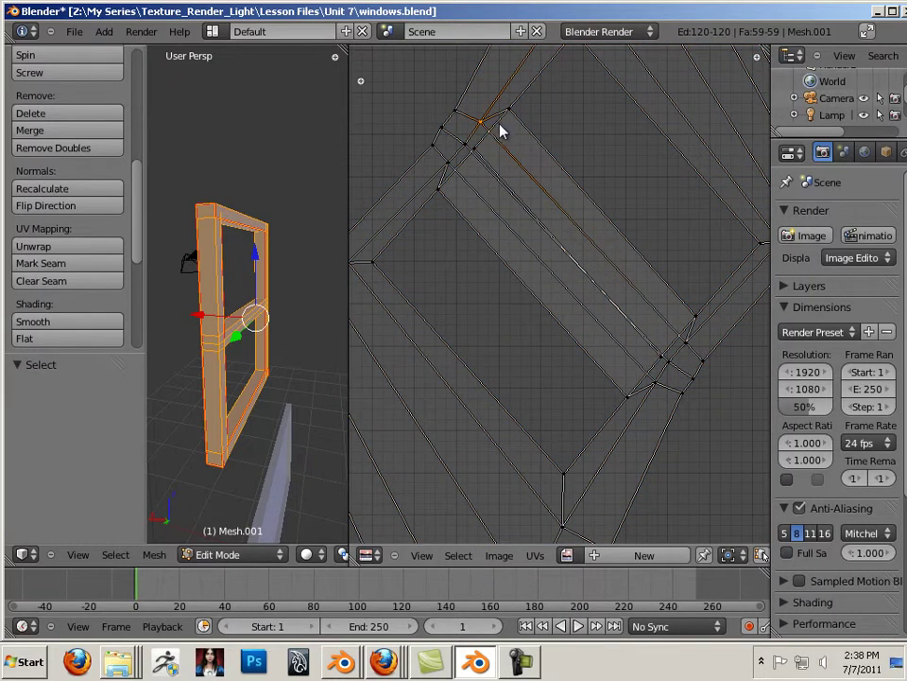
click(759, 555)
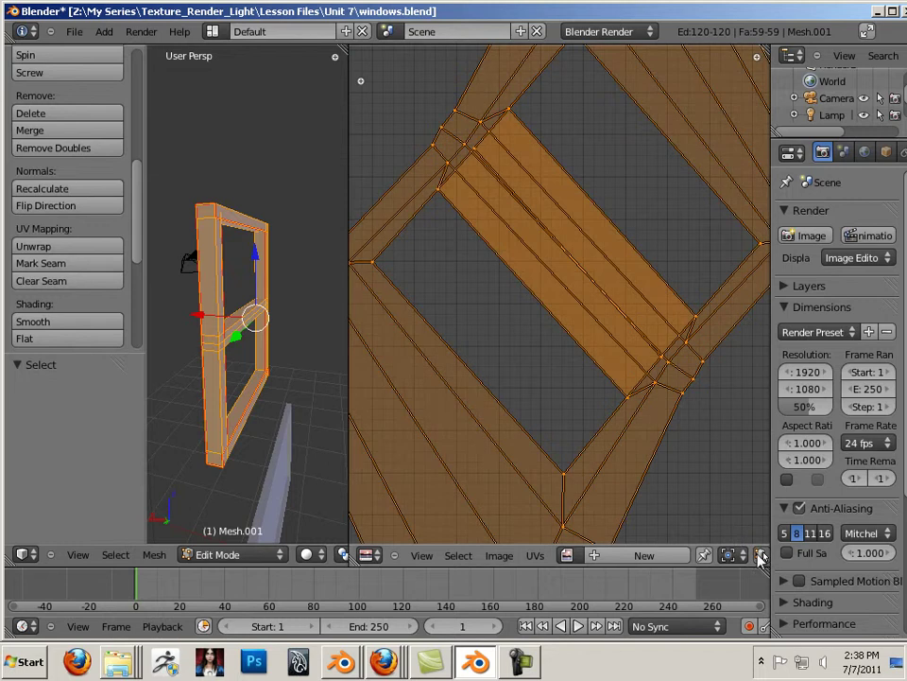
Select both edges across the upper end of the crossbar strip in the UV layout and mark them as seams
right_click(490, 130)
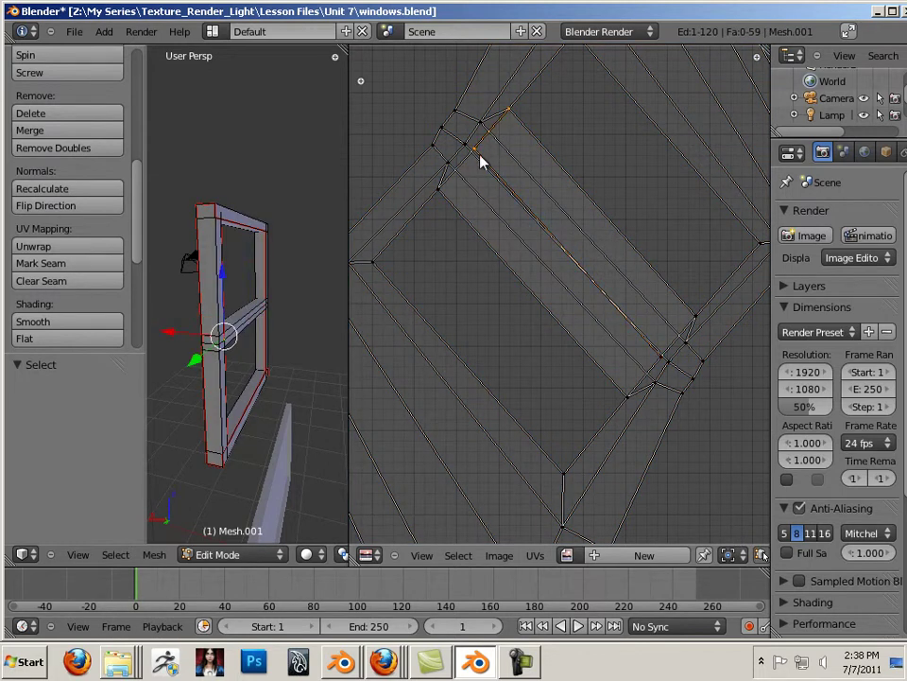
scroll(478, 187, up, 4)
scroll(466, 171, down, 3)
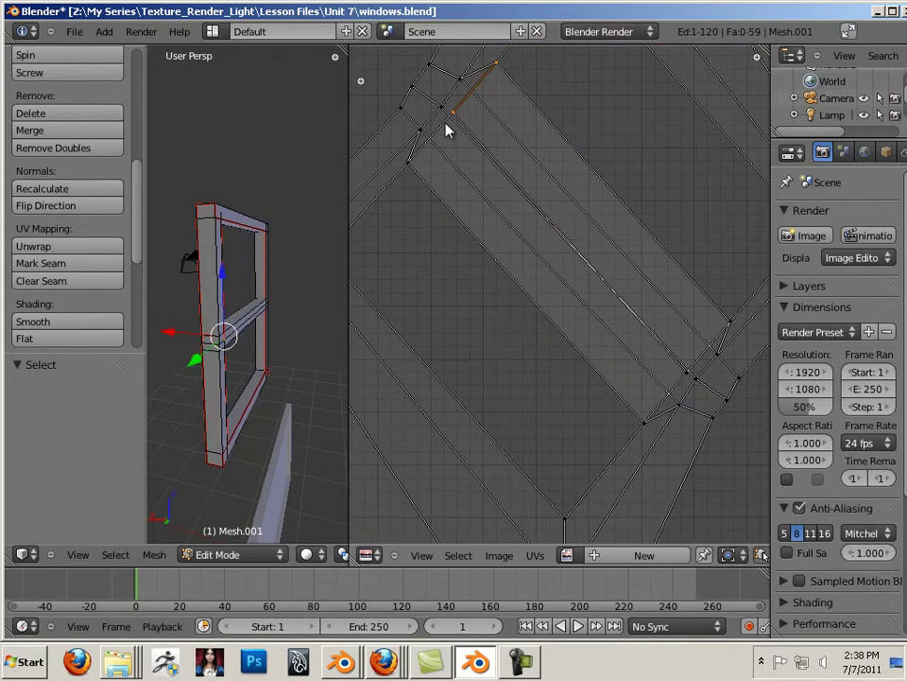
shift+right_click(442, 132)
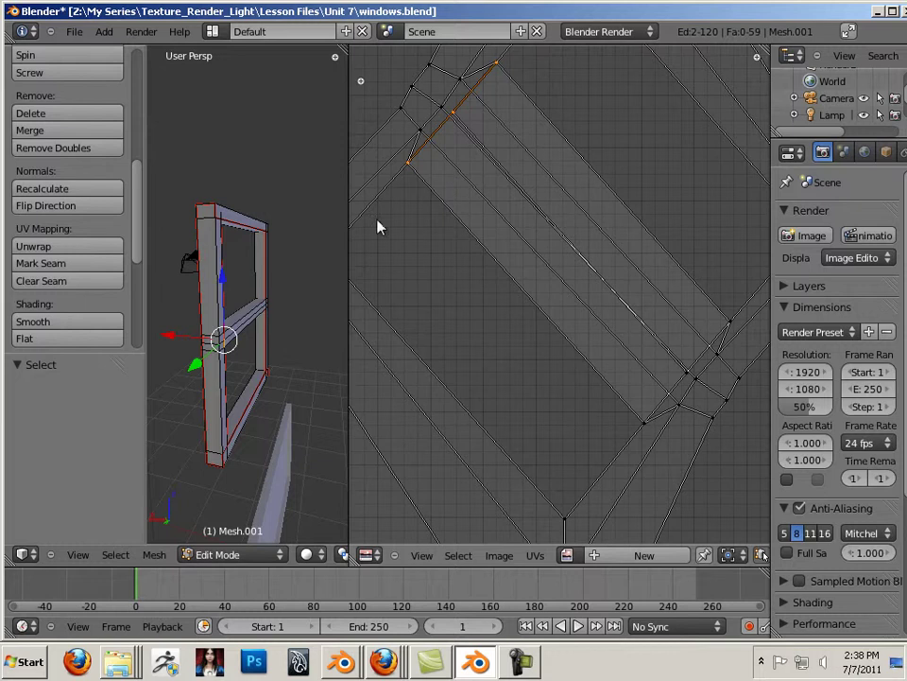
click(78, 265)
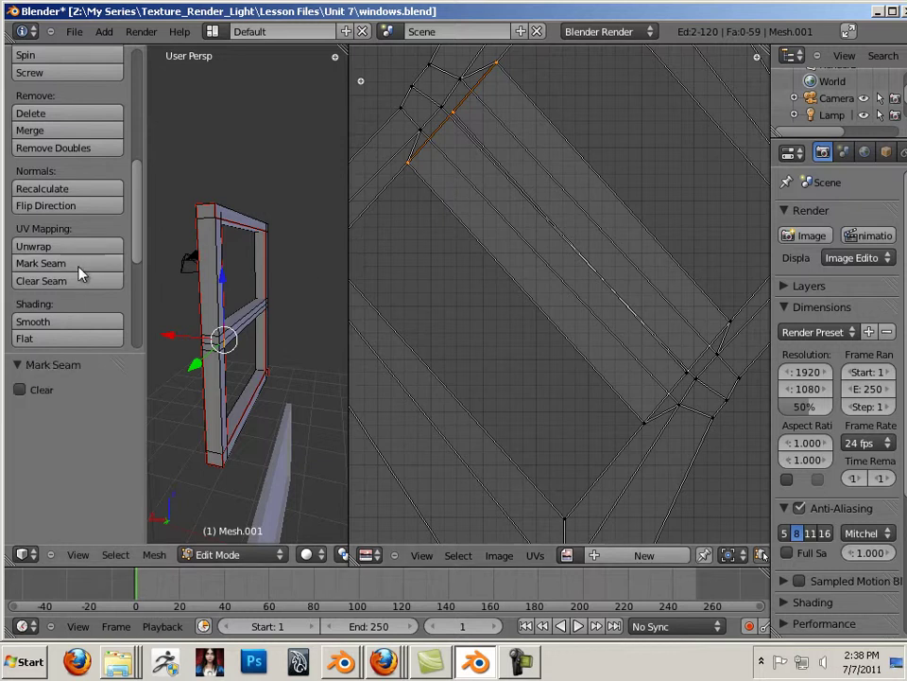
Mark the two edges across the crossbar strip's lower end in the UV layout as seams
right_click(689, 374)
shift+right_click(675, 391)
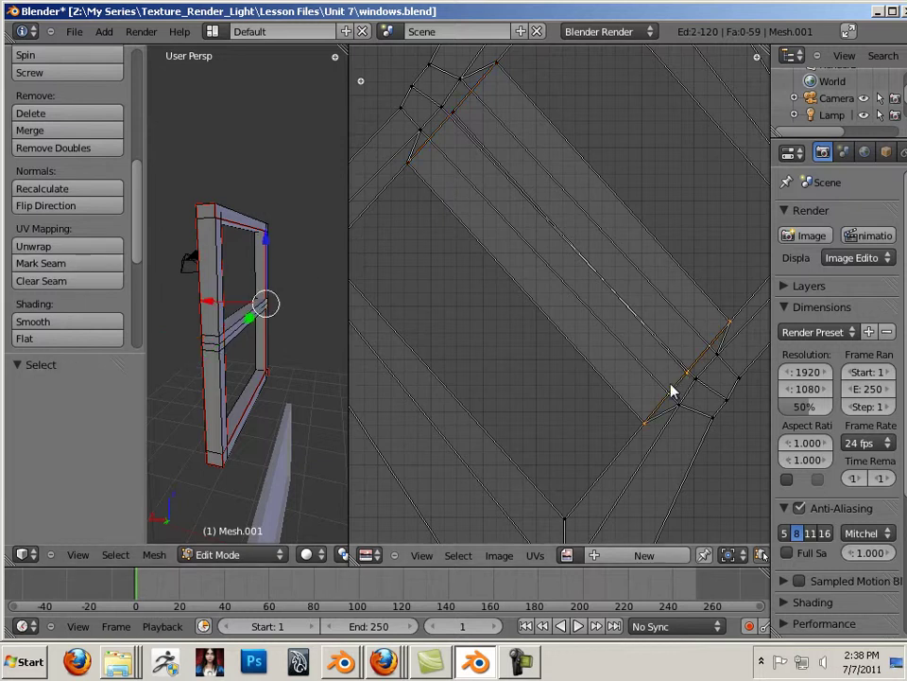
click(82, 269)
scroll(492, 310, down, 5)
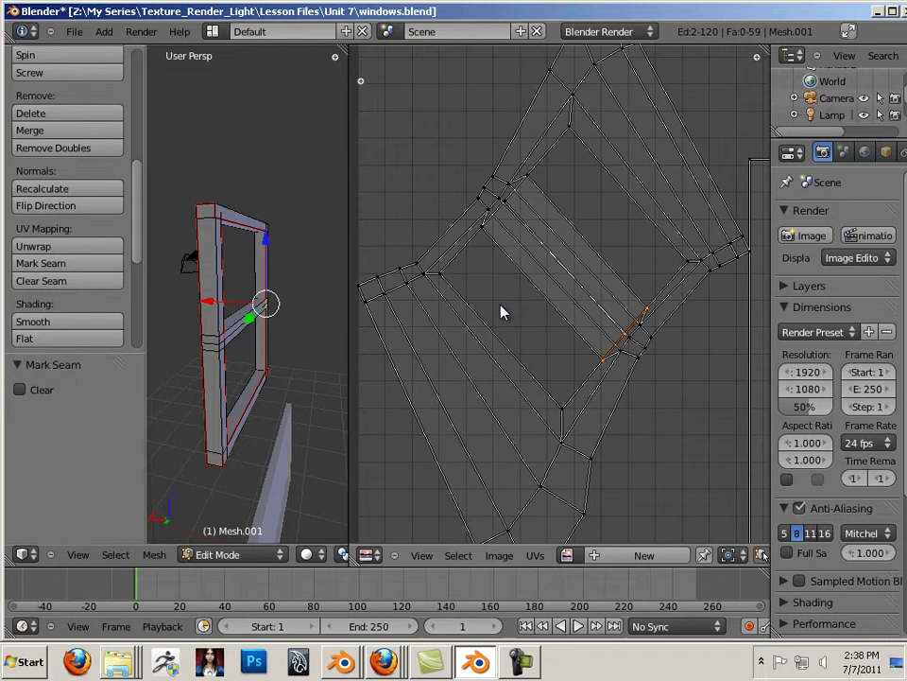
Select everything, unwrap the mesh again and inspect the crossbar area of the UV layout
key(a)
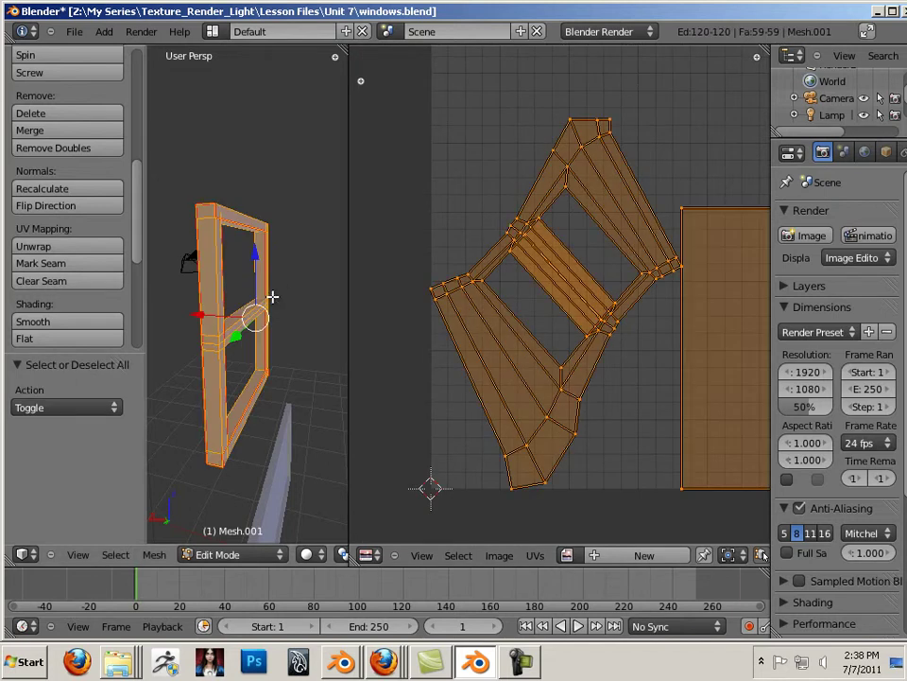
key(u)
click(270, 296)
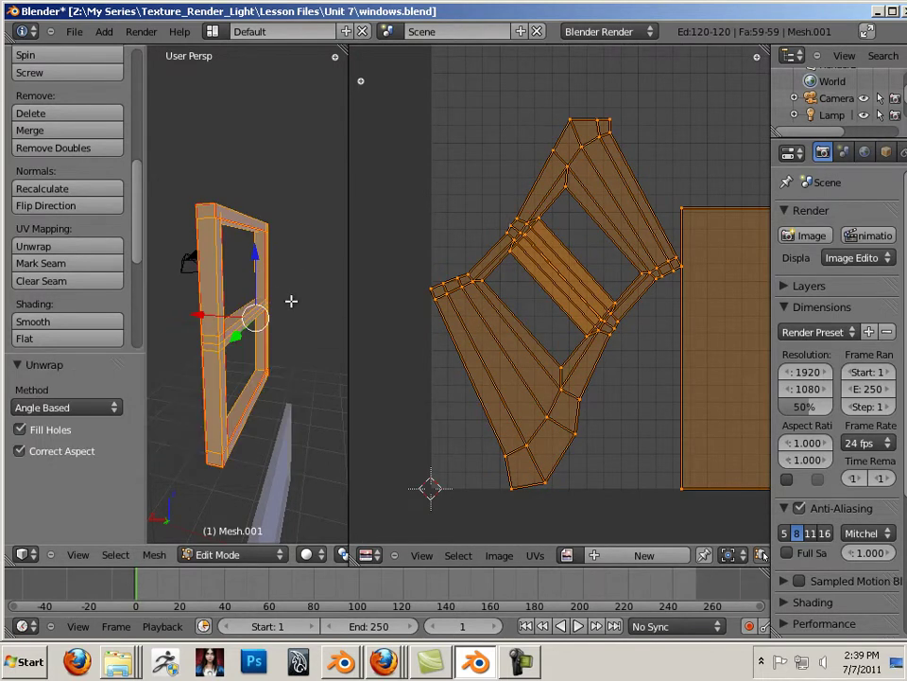
scroll(448, 316, down, 1)
scroll(454, 317, up, 6)
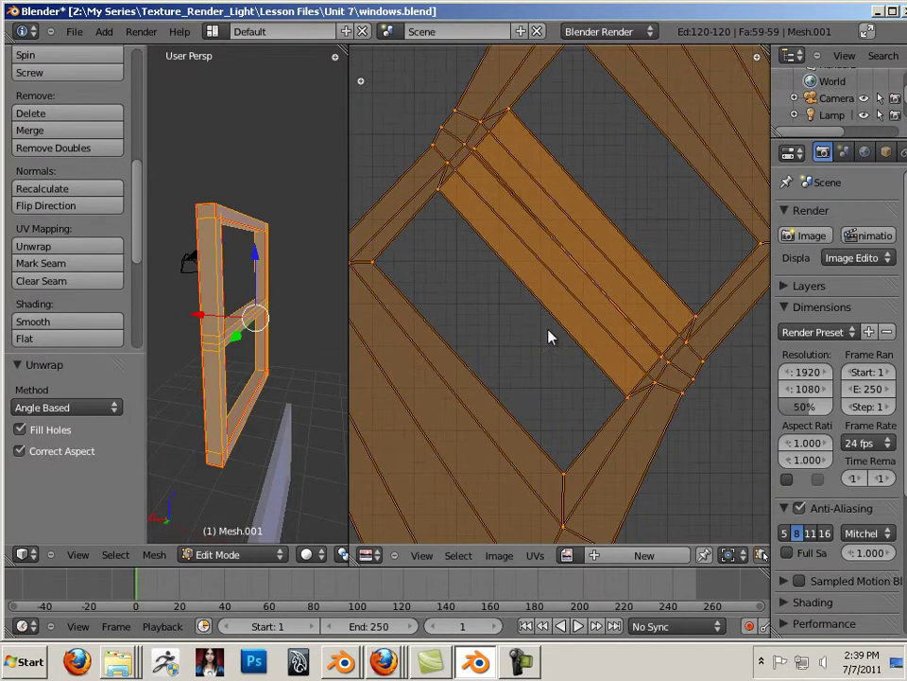
Enlarge the 3D view and select only the upper lengthwise edge on one face of the crossbar
right_click(642, 382)
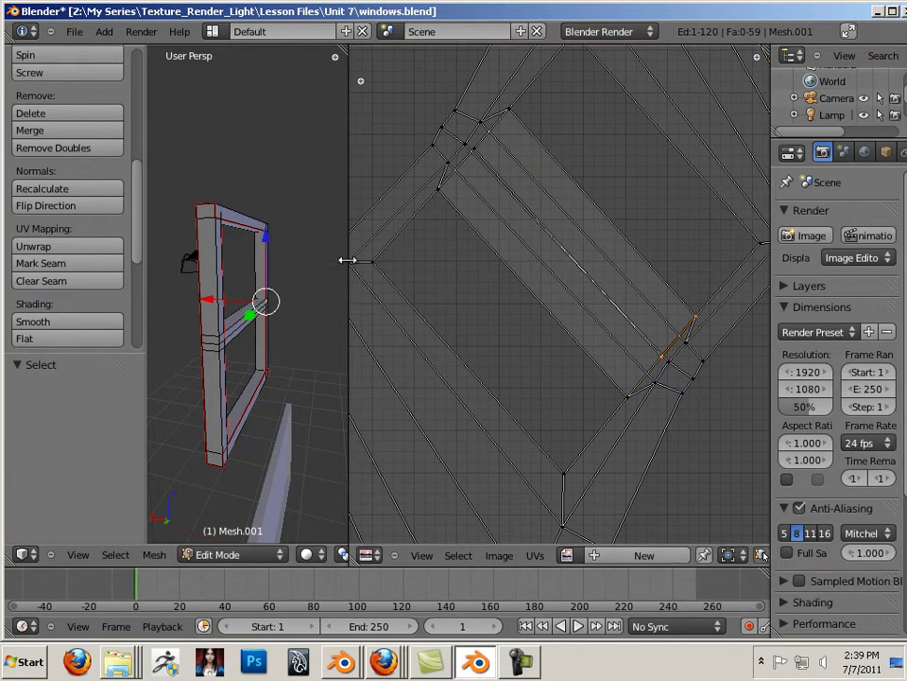
drag(348, 258, 647, 274)
drag(401, 316, 377, 330)
key(ctrl+z)
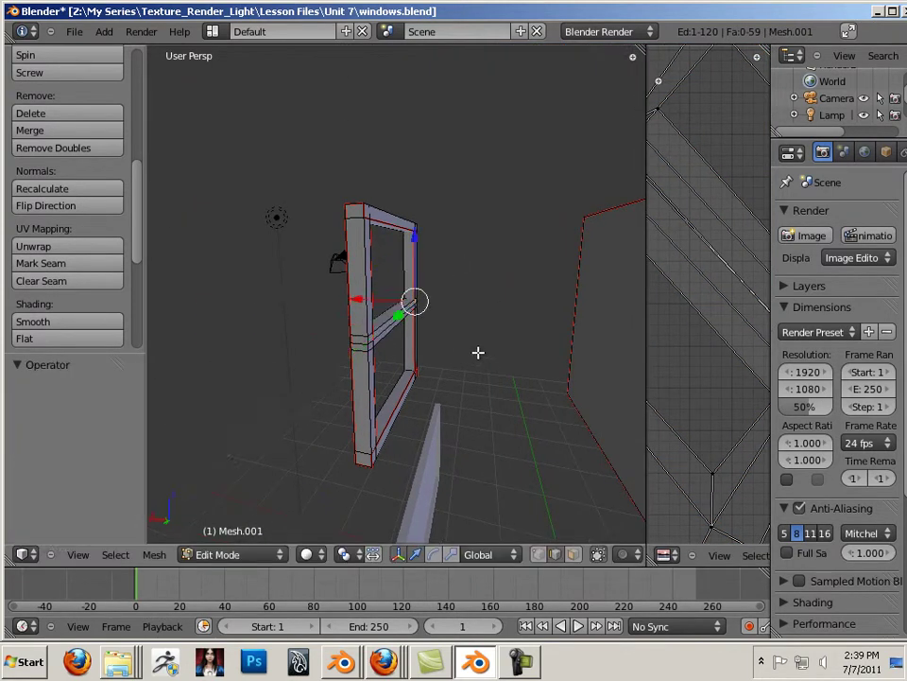
middle_drag(478, 353, 452, 368)
scroll(396, 362, up, 4)
right_click(332, 314)
shift+right_click(335, 346)
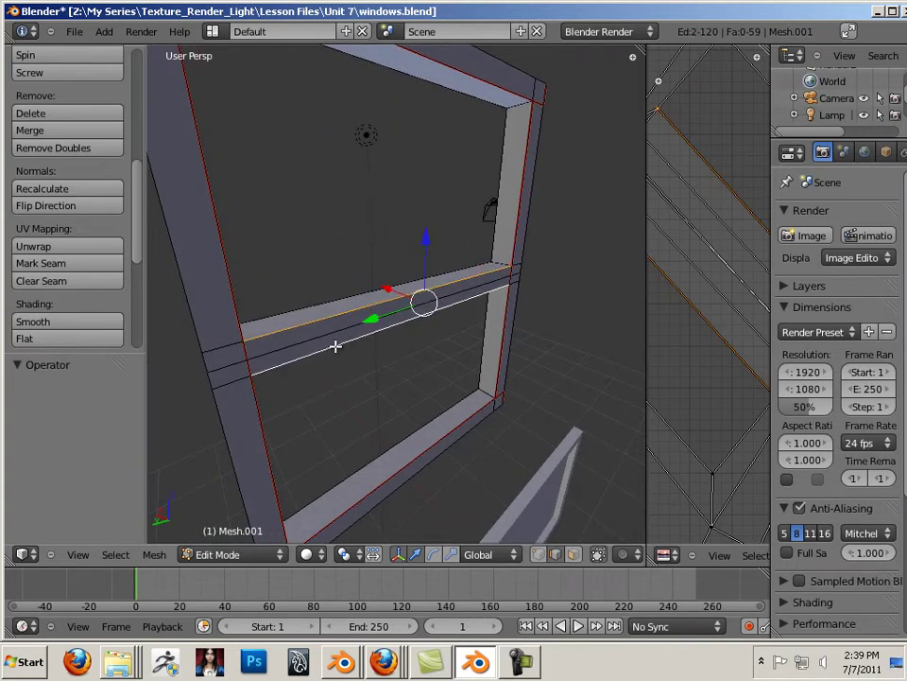
shift+right_click(338, 347)
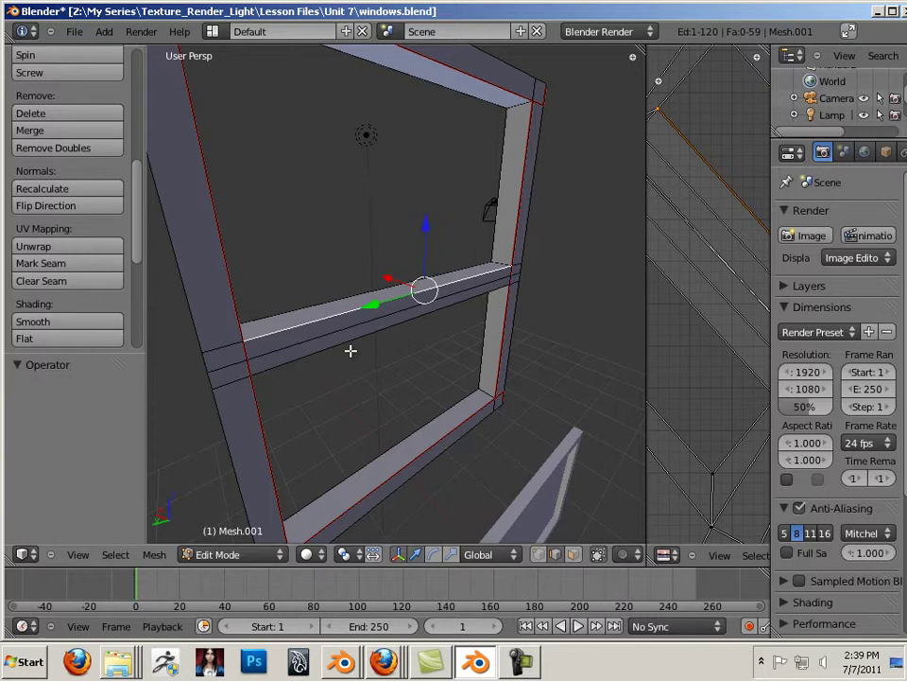
Add the crossbar's lower lengthwise edge and the short thickness edges at both ends of its top to the selection
middle_drag(355, 352, 193, 358)
shift+right_click(226, 342)
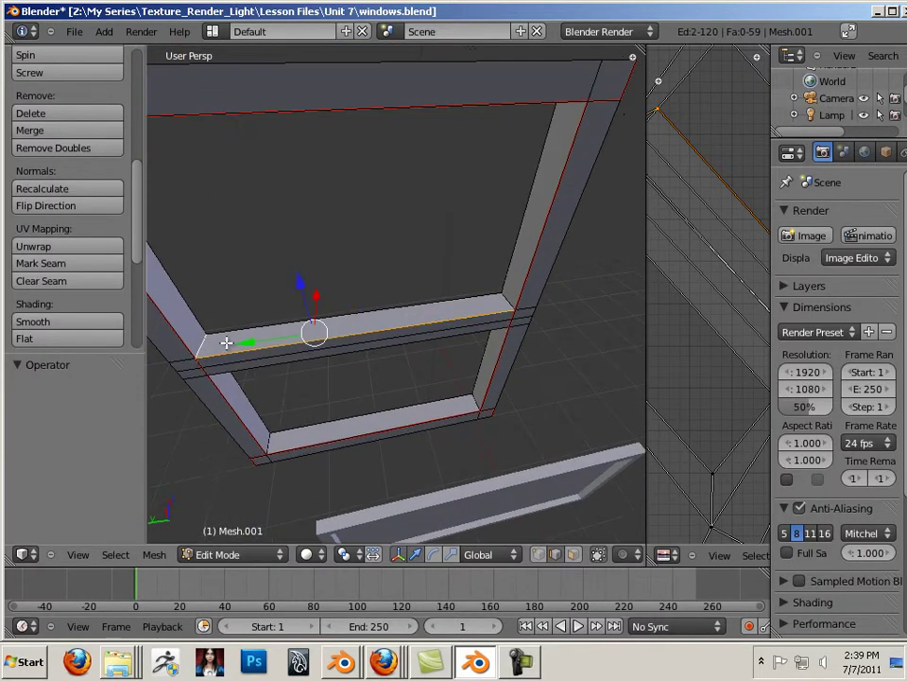
shift+right_click(506, 321)
shift+right_click(507, 300)
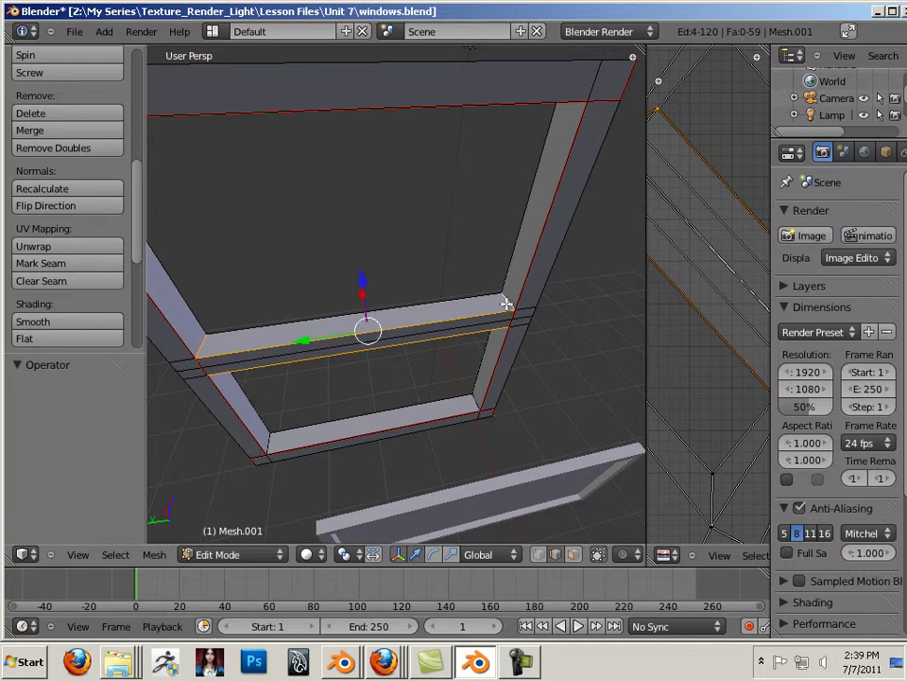
Add the underside thickness edge and the short vertical edges at one end of the crossbar to the selection
middle_drag(476, 363, 351, 320)
scroll(418, 324, up, 2)
middle_drag(419, 324, 544, 267)
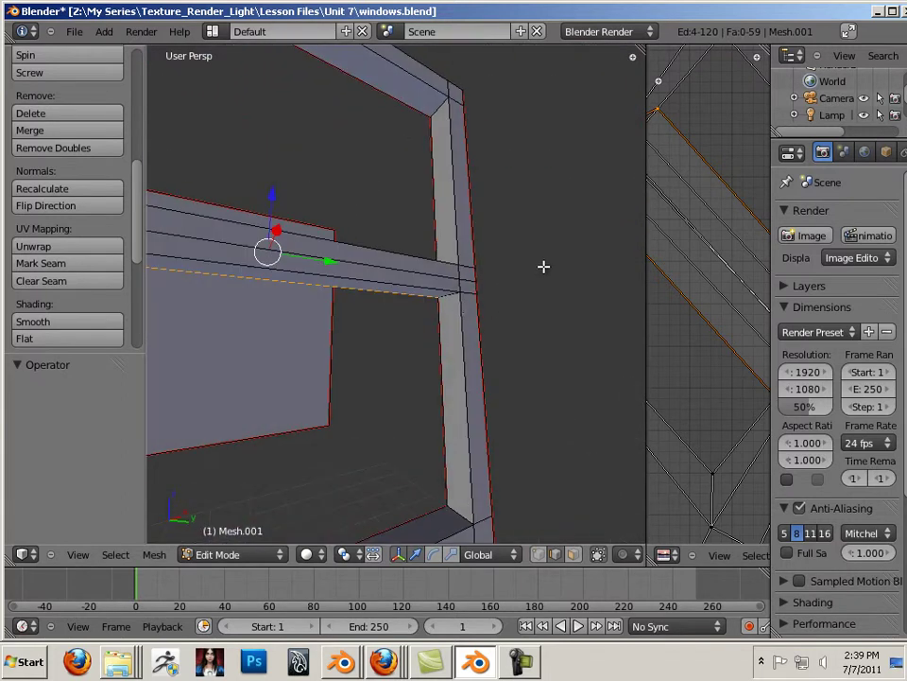
shift+right_click(449, 298)
shift+right_click(459, 286)
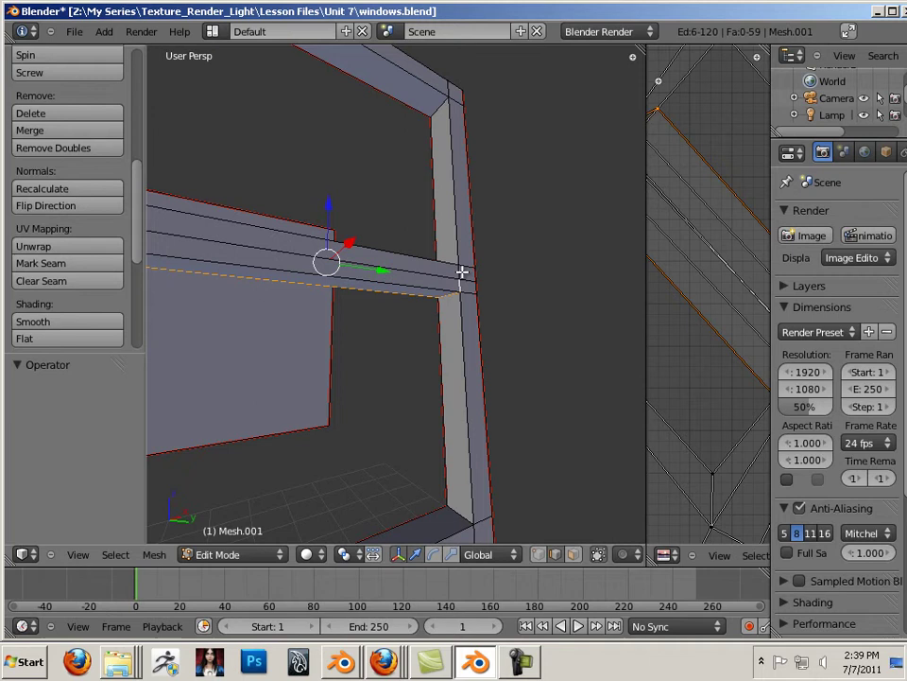
shift+right_click(461, 272)
Add the matching short edges at the crossbar's other end and mark the whole selection as seams
shift+middle_drag(180, 231, 282, 237)
shift+right_click(213, 242)
shift+right_click(211, 213)
shift+right_click(216, 179)
click(104, 265)
scroll(309, 272, down, 3)
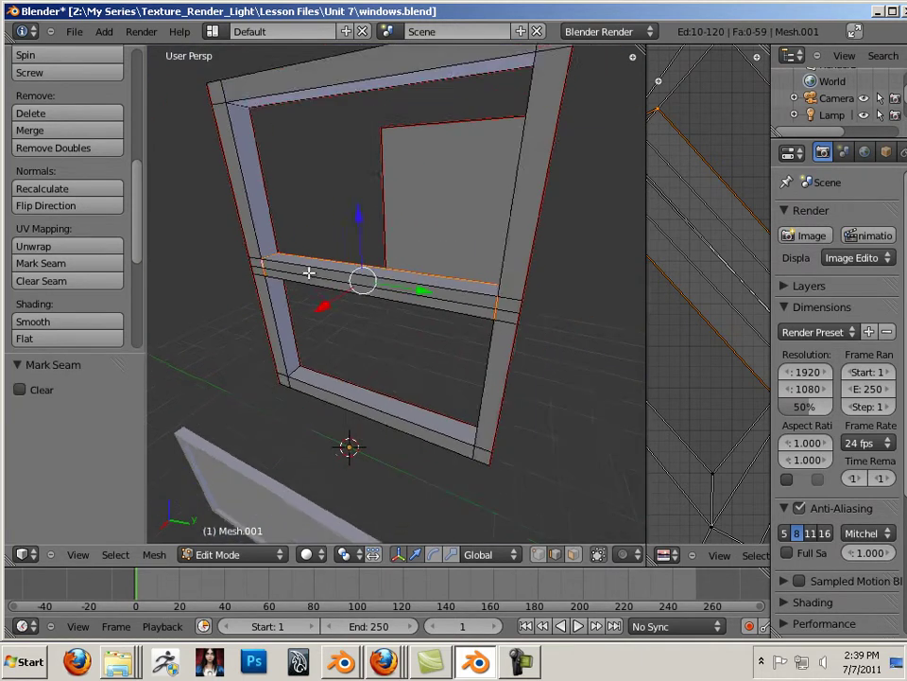
scroll(309, 272, down, 1)
key(g)
click(371, 317)
key(ctrl+z)
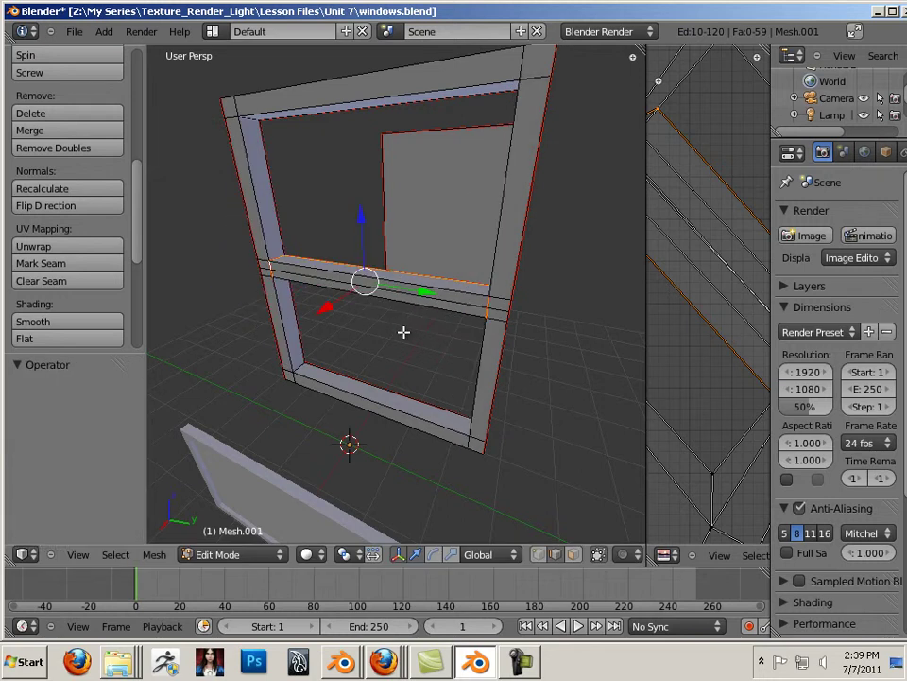
Unwrap the entire mesh with the new crossbar seams and enlarge the UV editor to inspect the layout
key(a)
key(u)
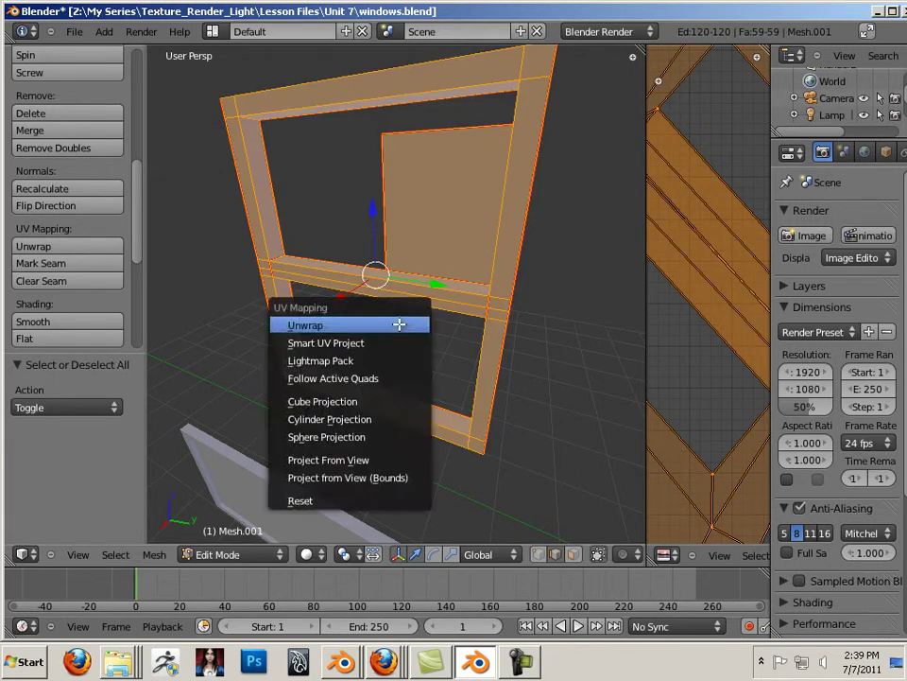
click(399, 325)
drag(643, 310, 229, 322)
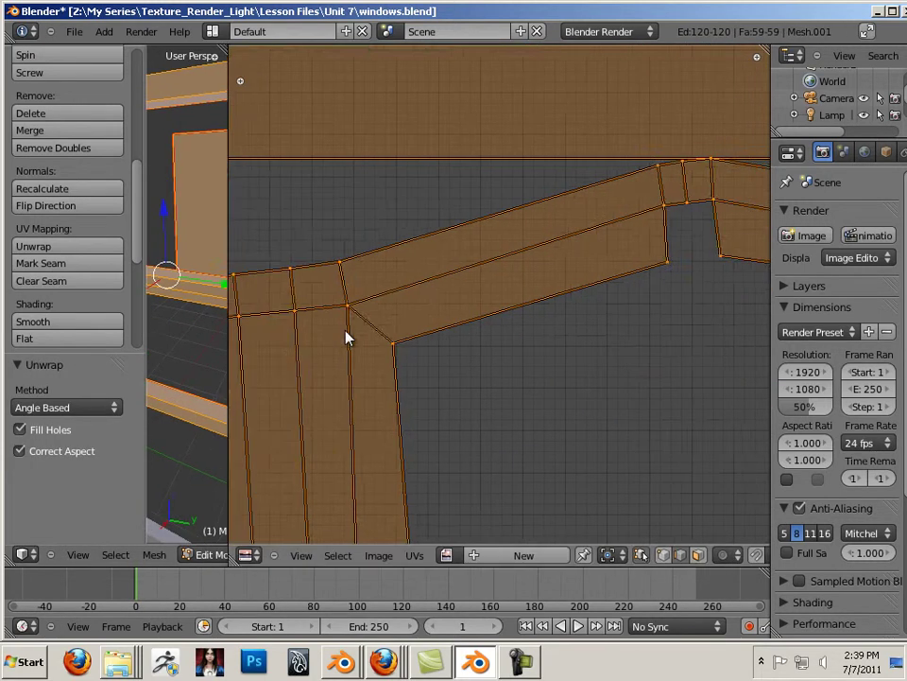
scroll(364, 326, down, 4)
scroll(437, 325, up, 3)
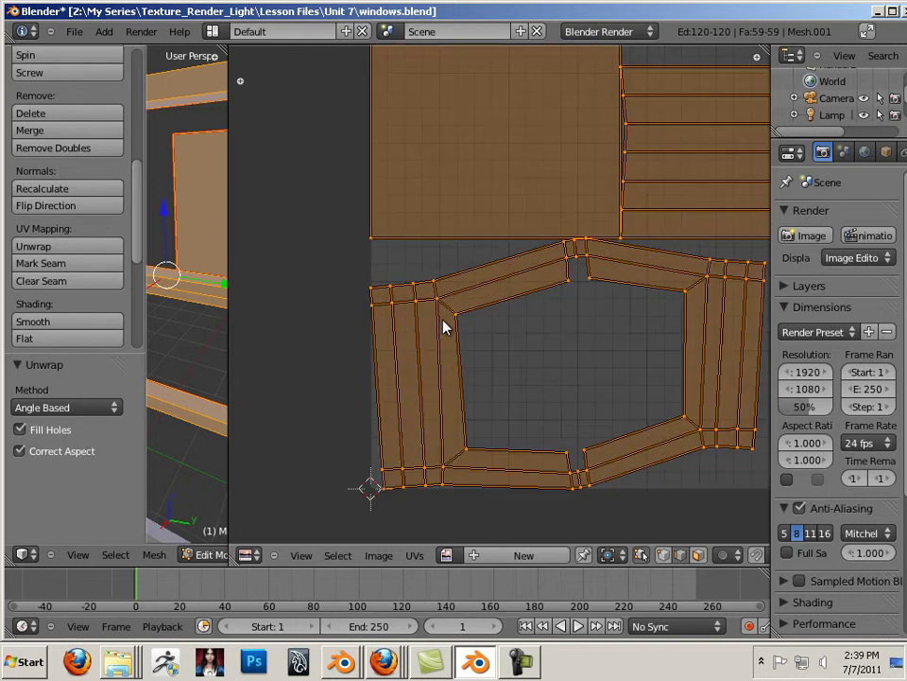
scroll(442, 326, down, 1)
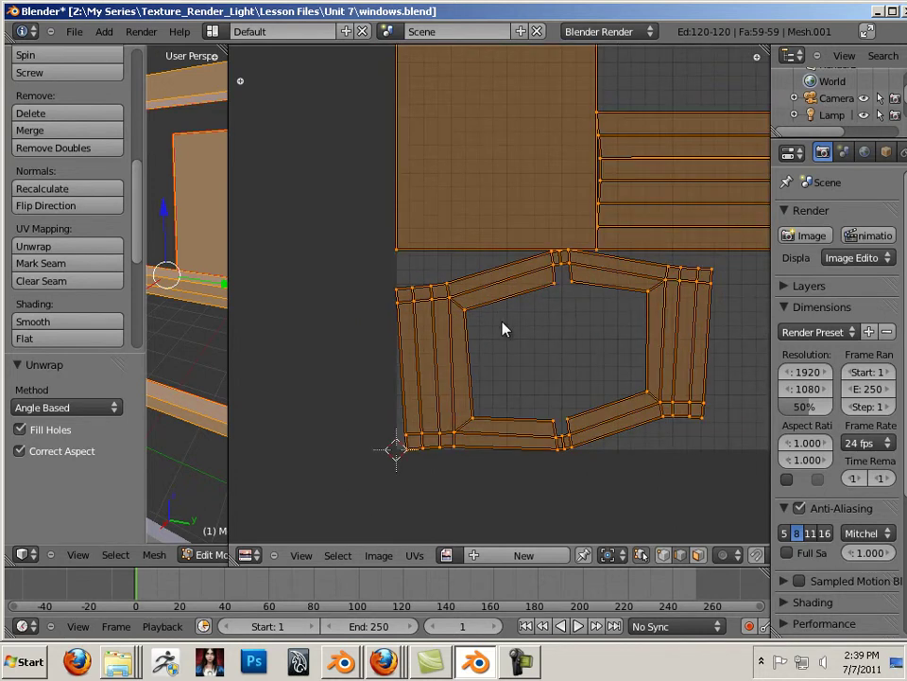
Scale all UV islands down uniformly to about 0.94
scroll(502, 328, down, 2)
scroll(502, 328, up, 3)
scroll(490, 328, down, 4)
key(s)
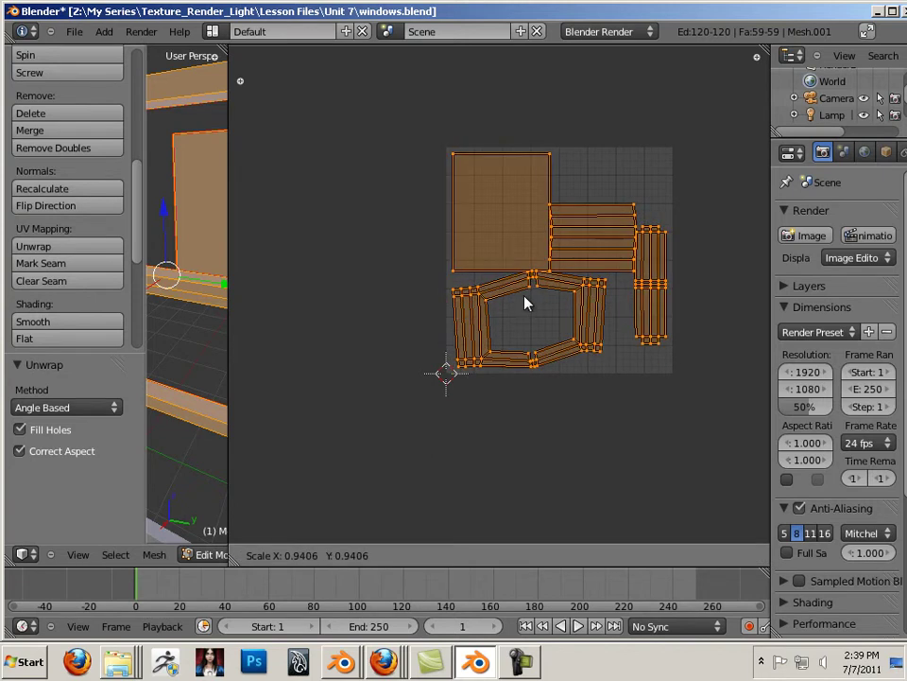
click(526, 301)
Turn off selection syncing between the UV editor and the mesh, and reselect the entire mesh to show all its islands
scroll(541, 297, up, 2)
right_click(642, 233)
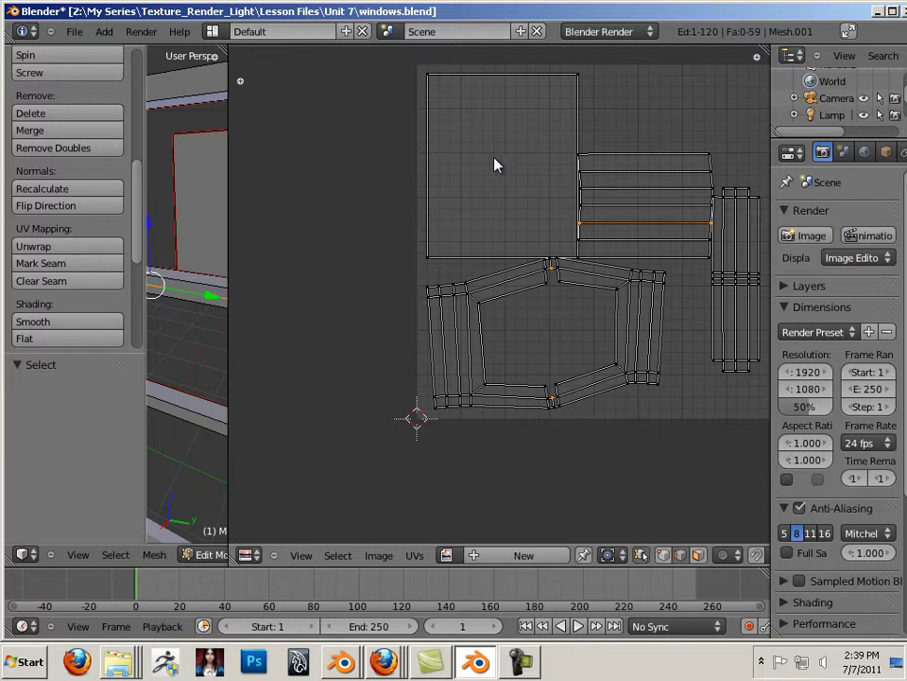
key(l)
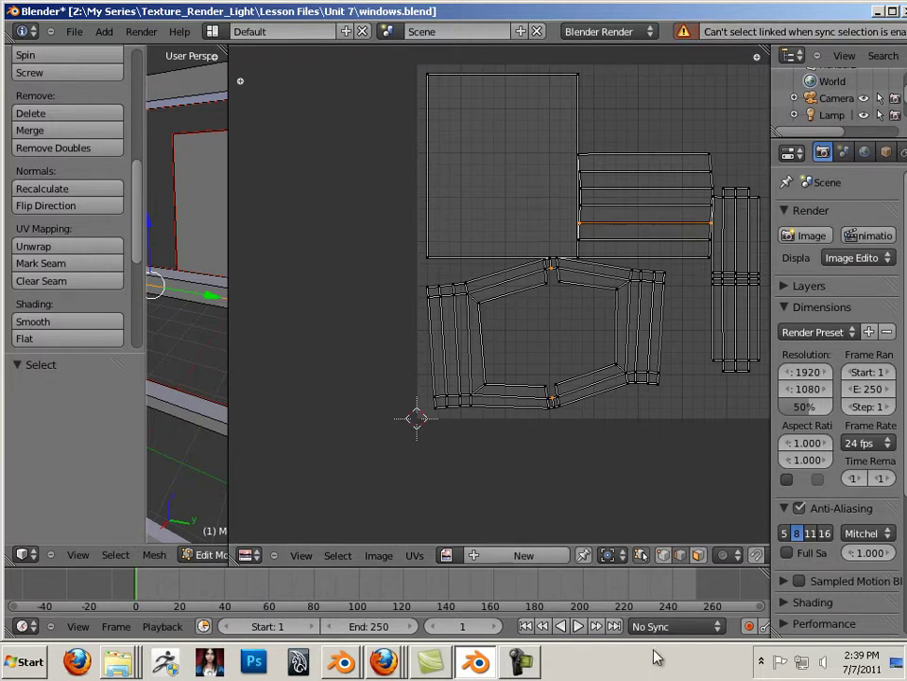
click(640, 555)
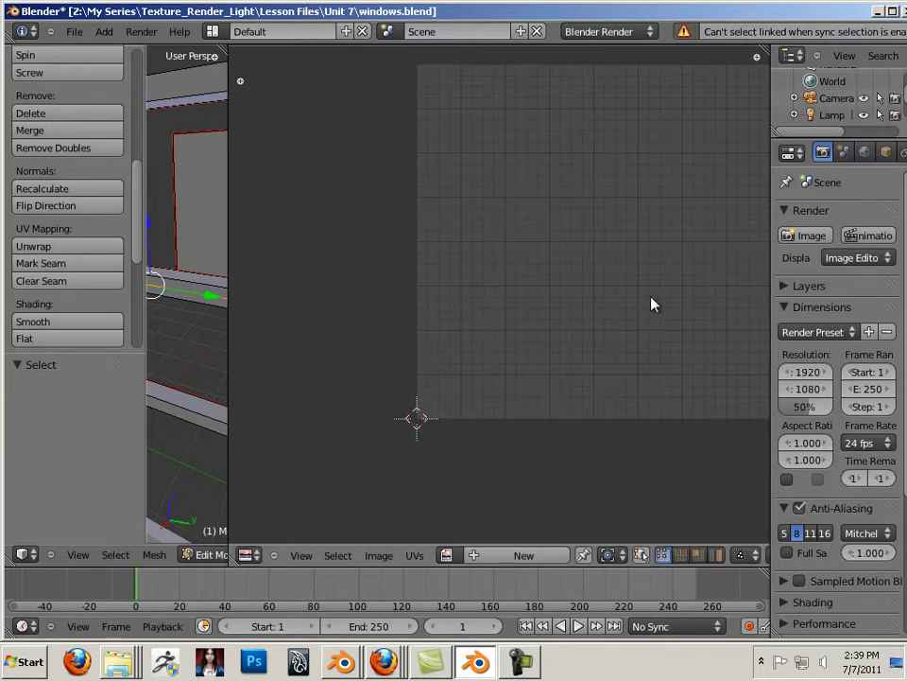
right_click(190, 284)
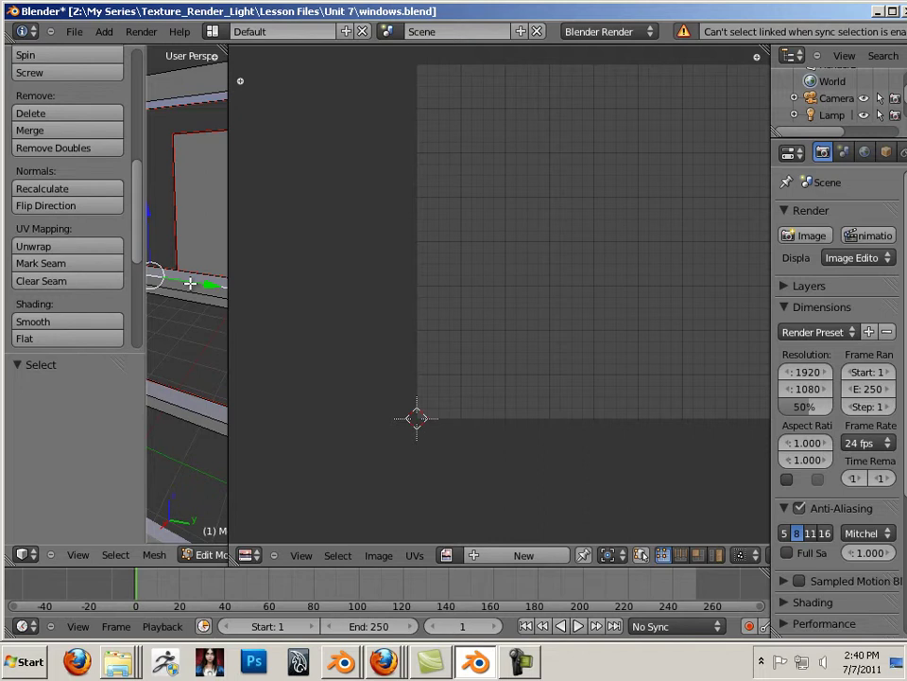
key(a)
Select the whole horizontally striped island and move it about 0.047 in X and 0.230 in Y, beside the square pane island
right_click(644, 246)
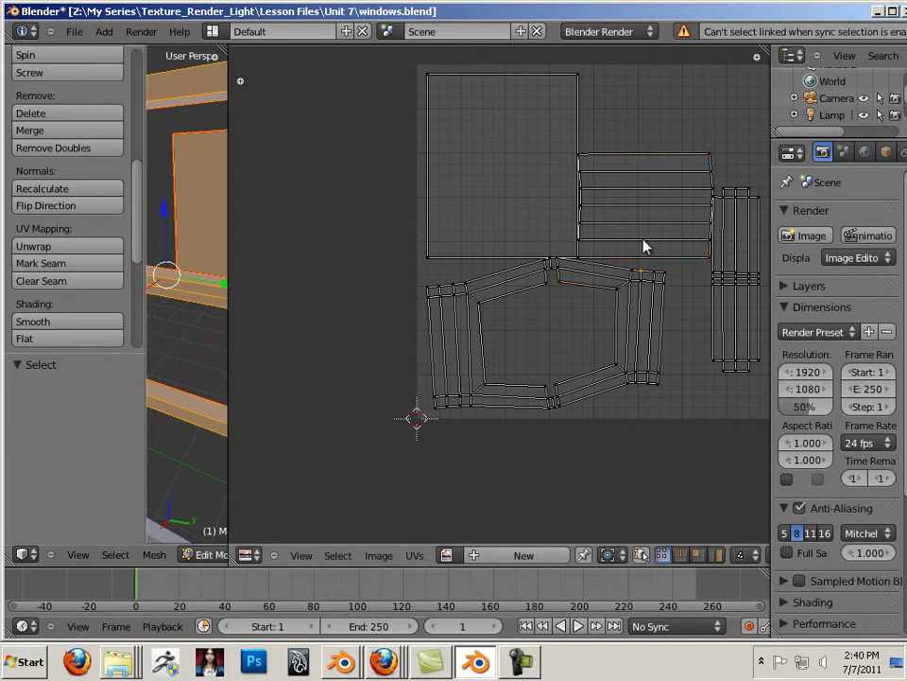
key(l)
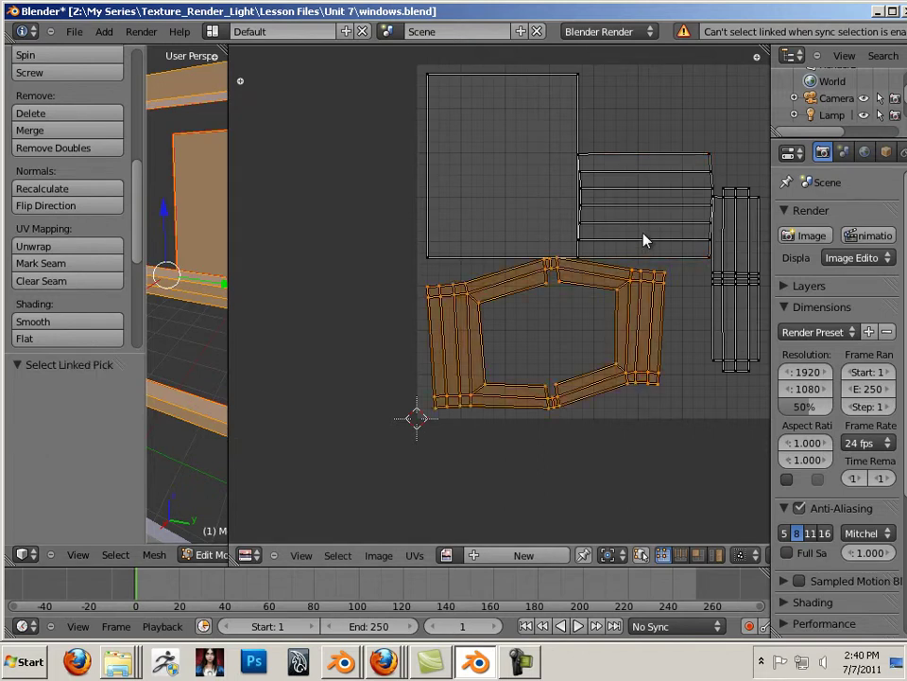
right_click(642, 236)
key(l)
right_click(644, 229)
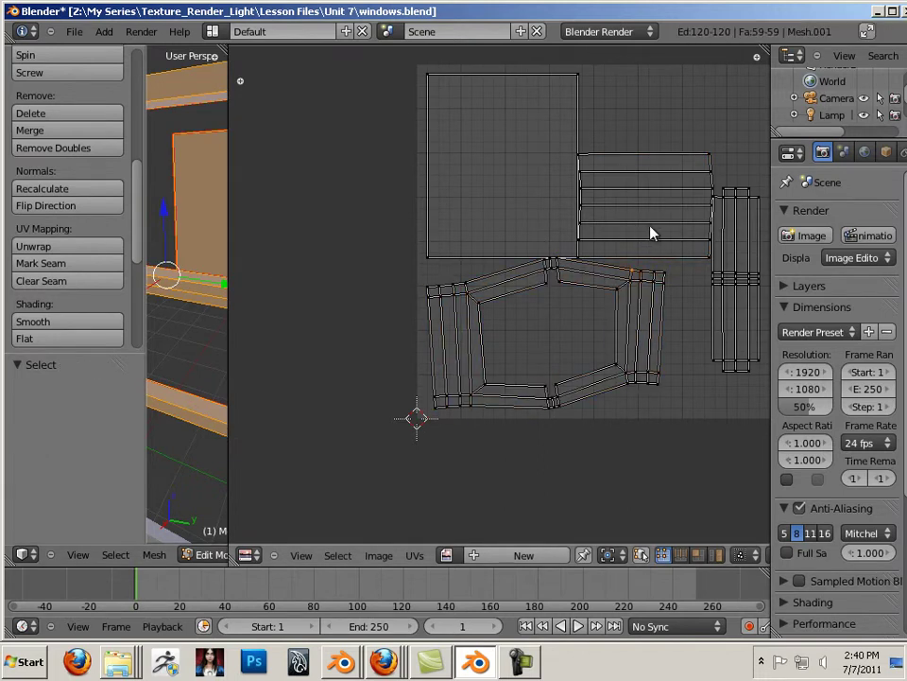
right_click(662, 240)
key(l)
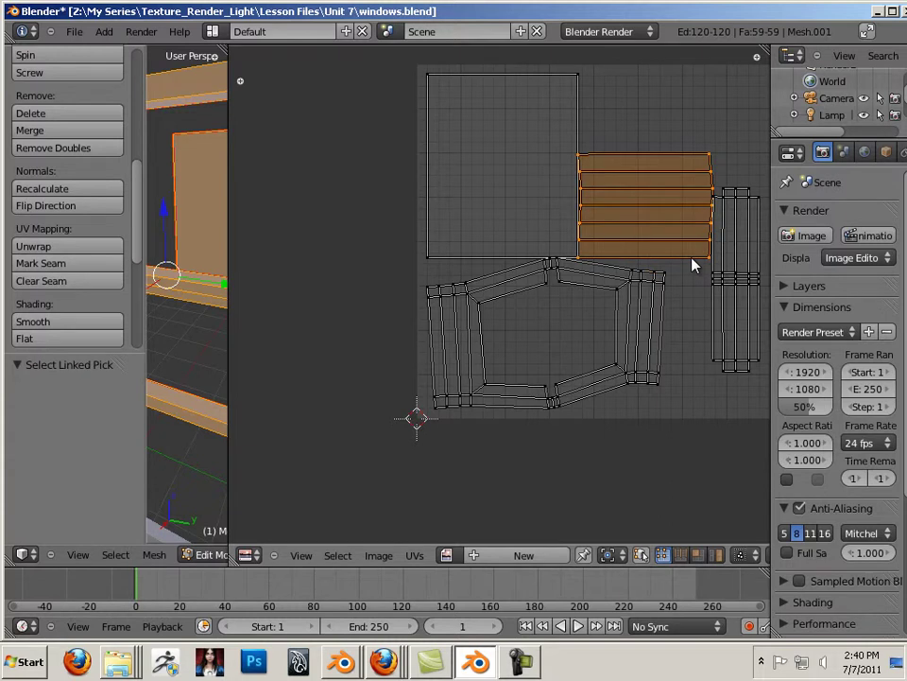
key(g)
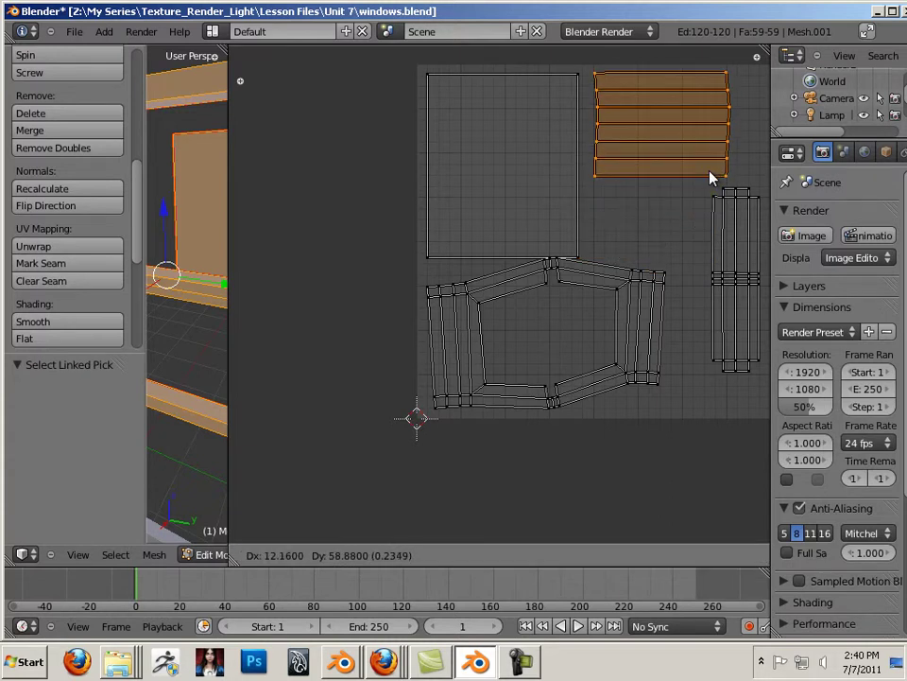
click(714, 177)
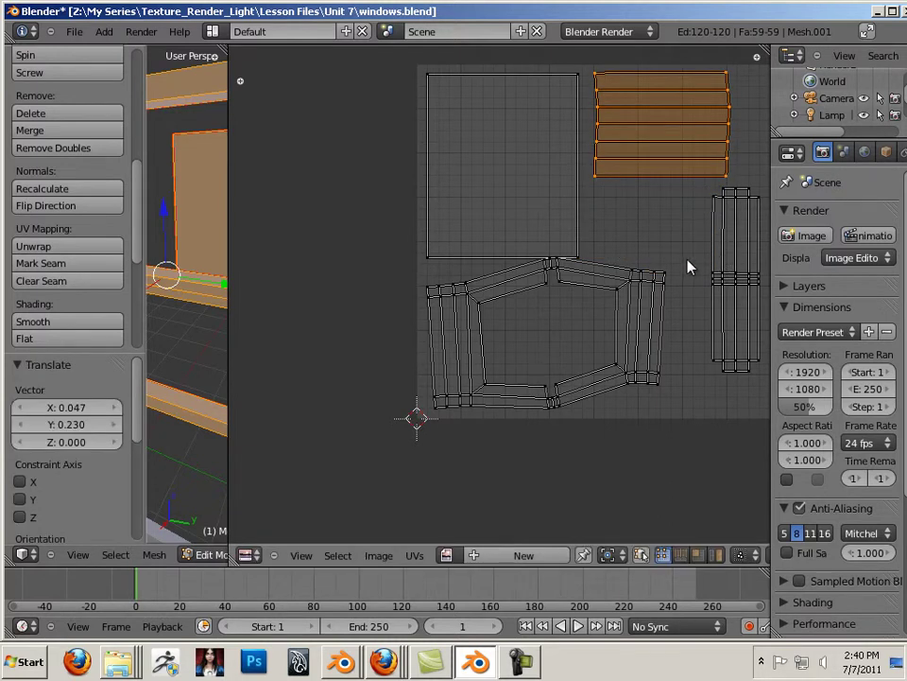
Select the linked ring-shaped frame island and move it about 0.115 in X and -0.015 in Y, beside the tall strip island
middle_drag(688, 268, 550, 299)
key(a)
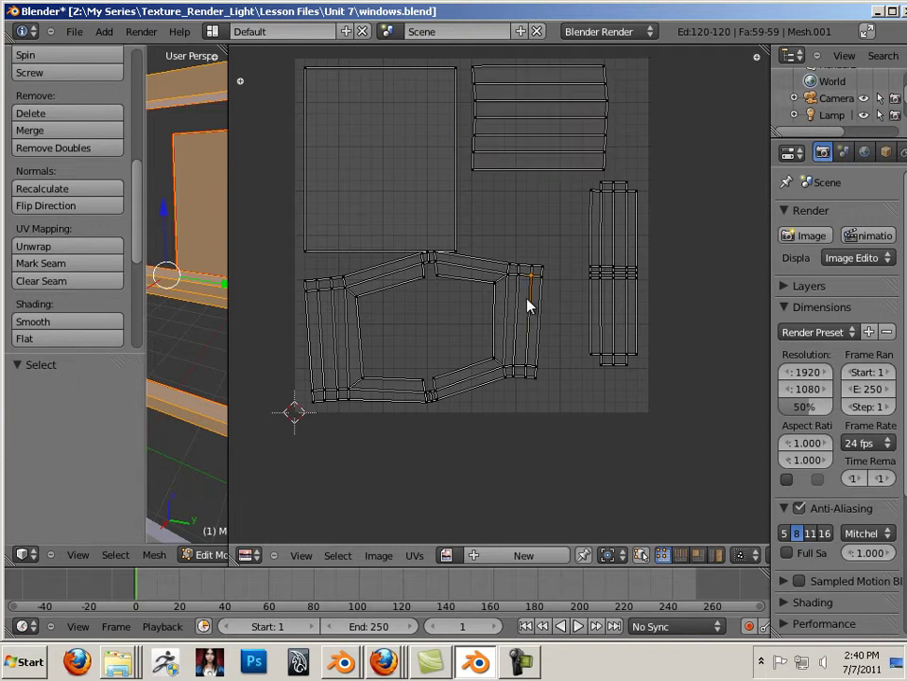
key(l)
key(g)
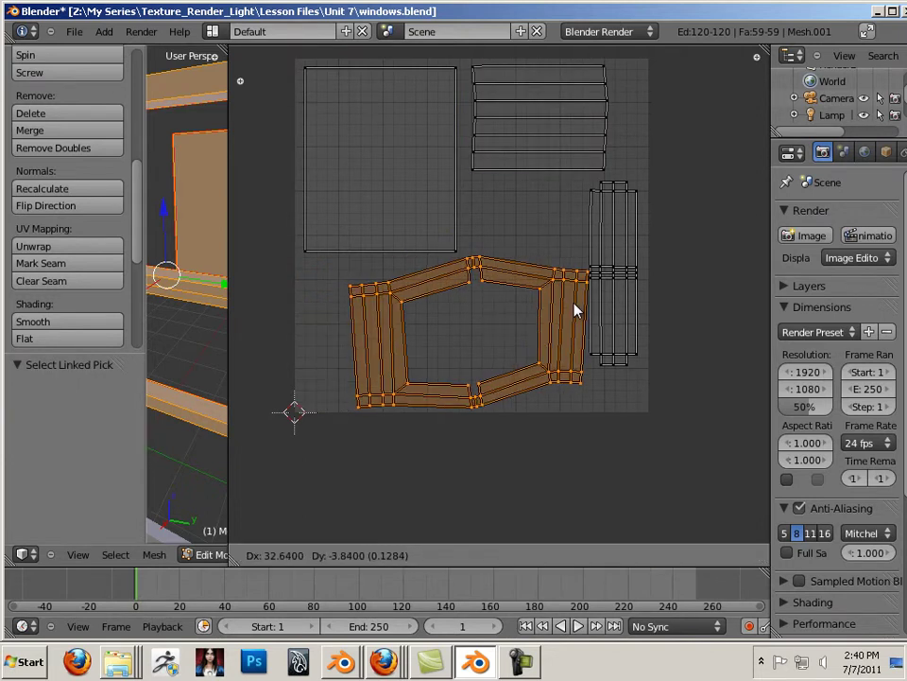
click(583, 295)
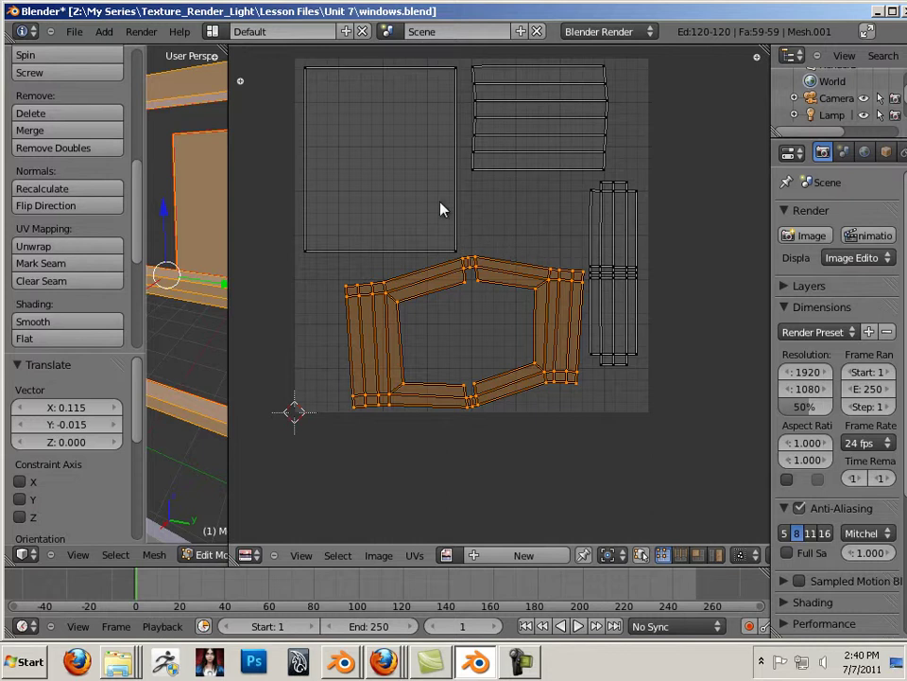
Select the rectangular pane island and move it about -0.020 in X and 0.018 in Y, into the corner of the UV space
right_click(460, 253)
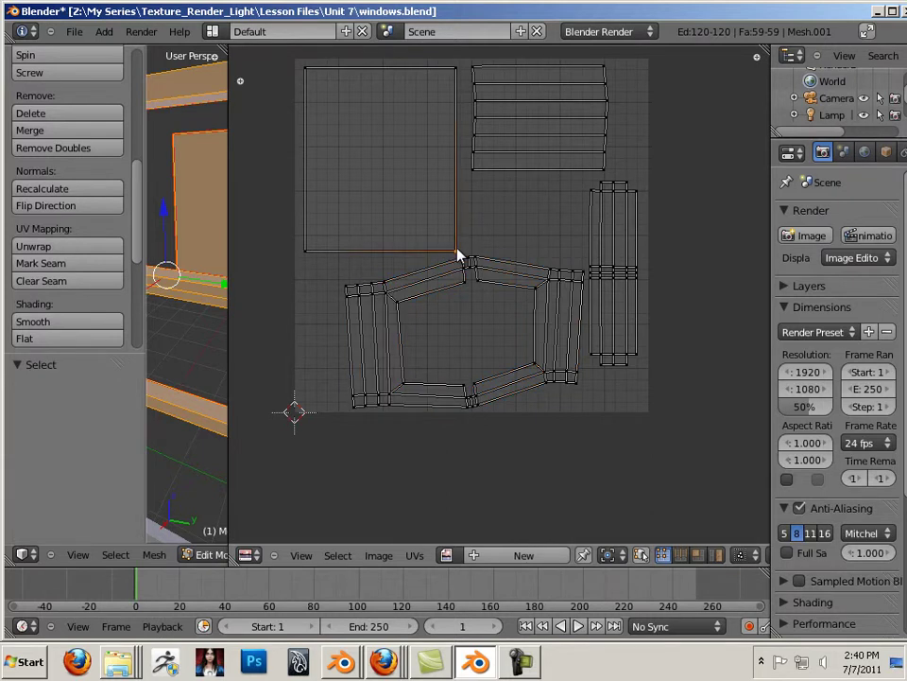
key(l)
key(g)
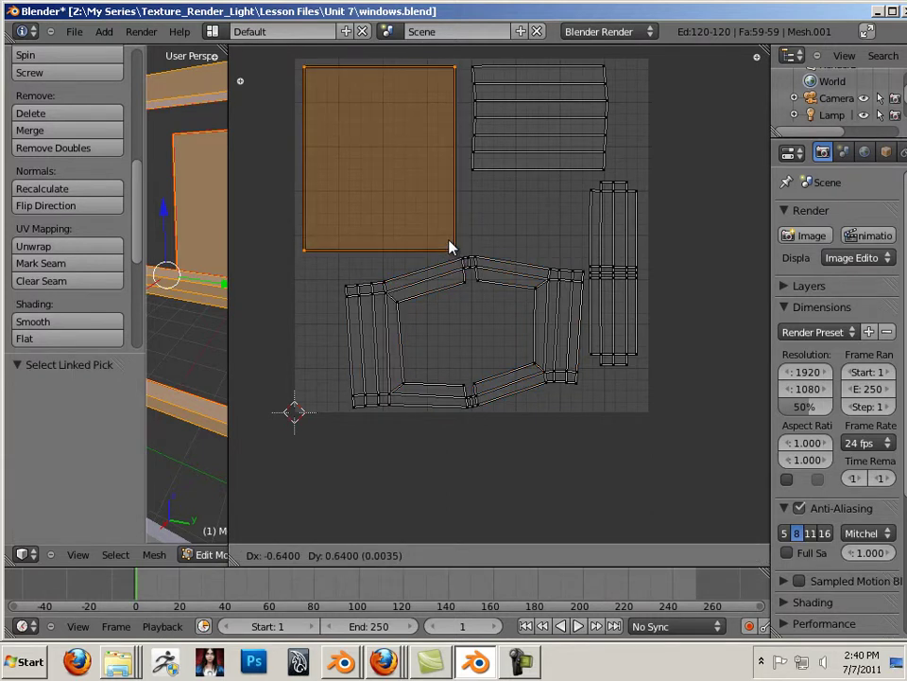
click(441, 246)
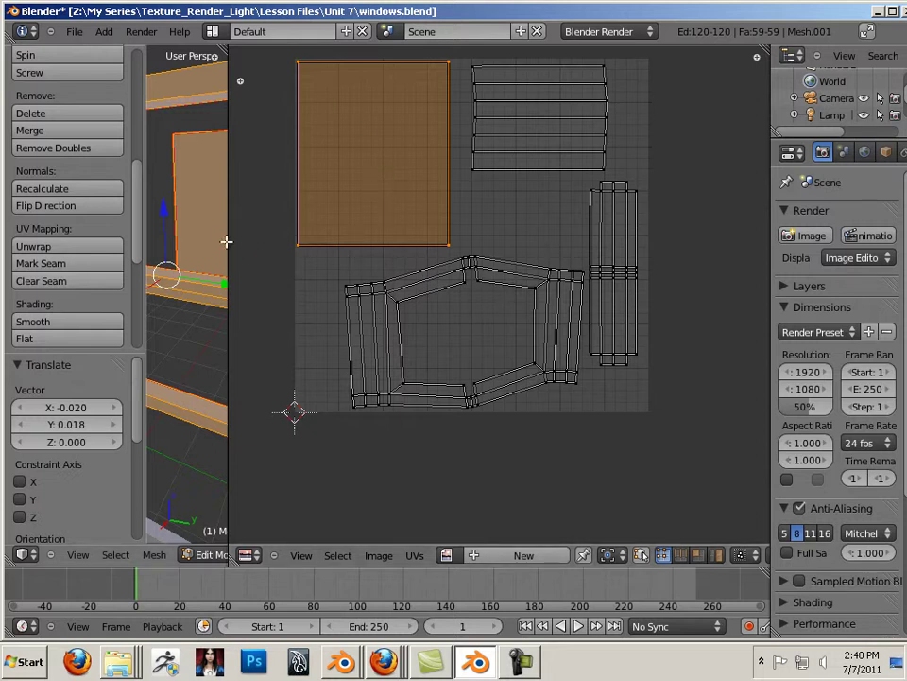
Enlarge the 3D view, leave the two-pane window and open the wide window object for editing with nothing selected
drag(227, 242, 566, 283)
scroll(478, 308, down, 4)
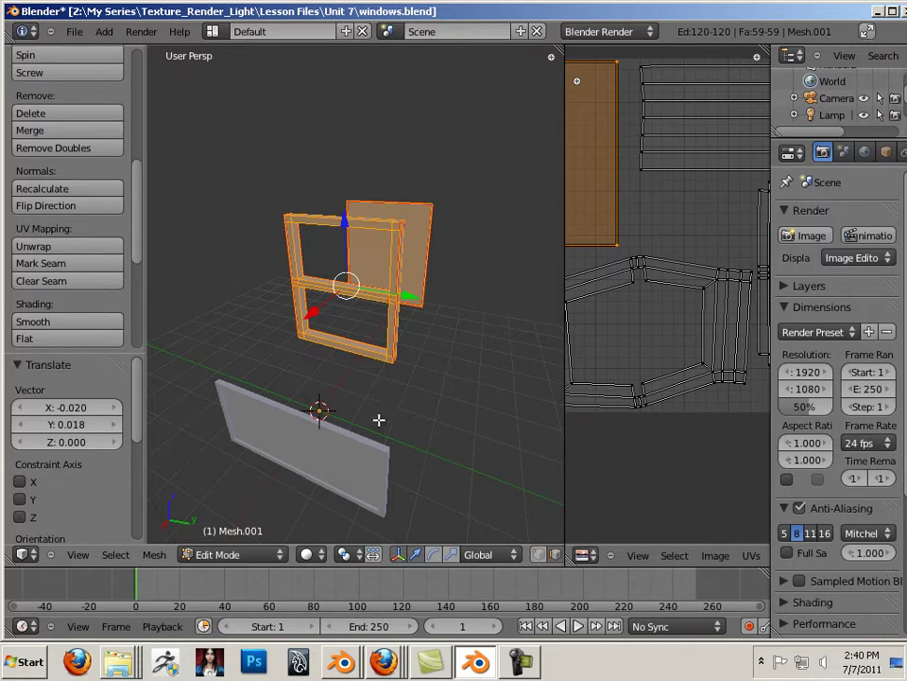
middle_drag(367, 422, 389, 223)
key(Tab)
right_click(357, 275)
scroll(359, 280, up, 2)
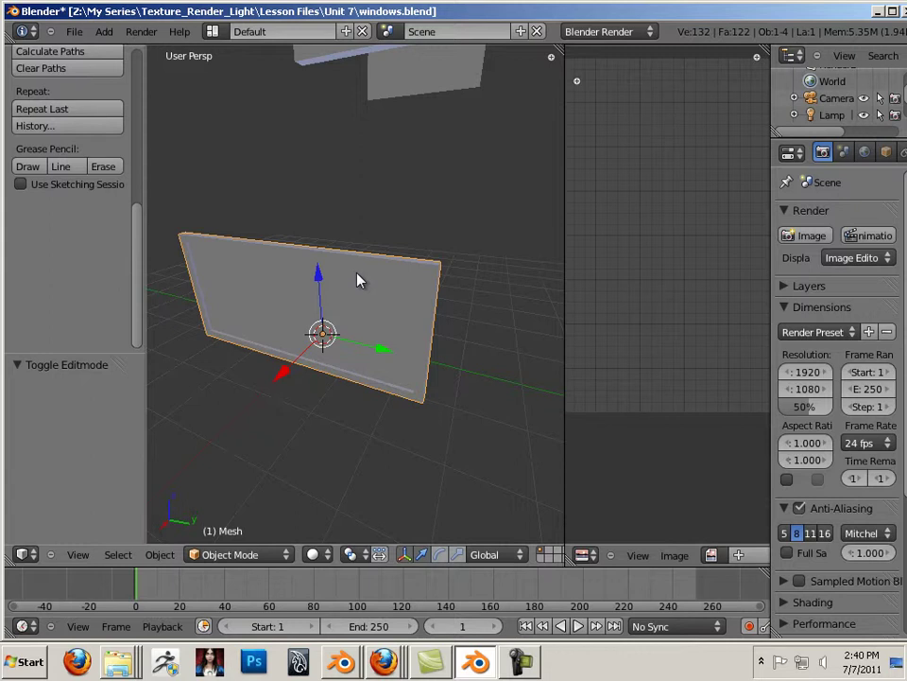
key(Tab)
key(a)
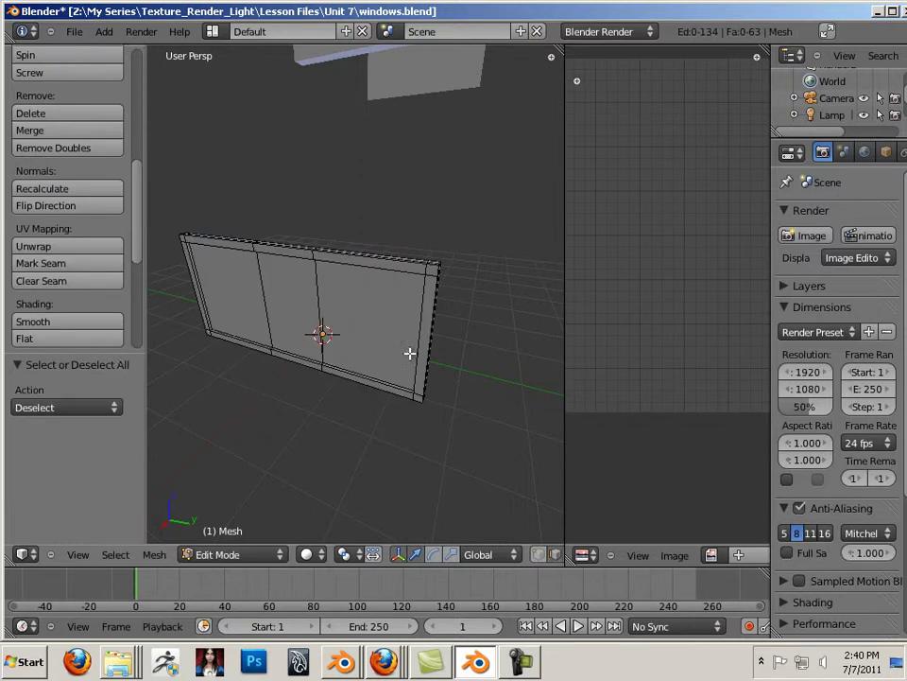
Widen the 3D view further, switch to face selection and select the large face at one end of the wide glass panel
drag(564, 523, 649, 522)
click(571, 554)
right_click(416, 338)
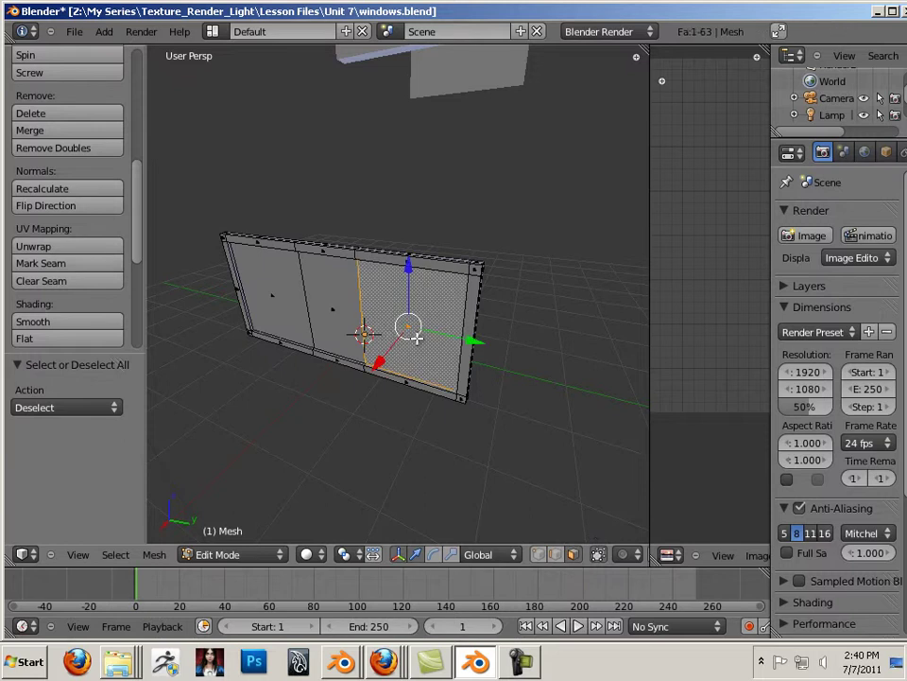
Try to move the linked glass panel about -1.03 along X, out of the wide frame
key(ctrl+l)
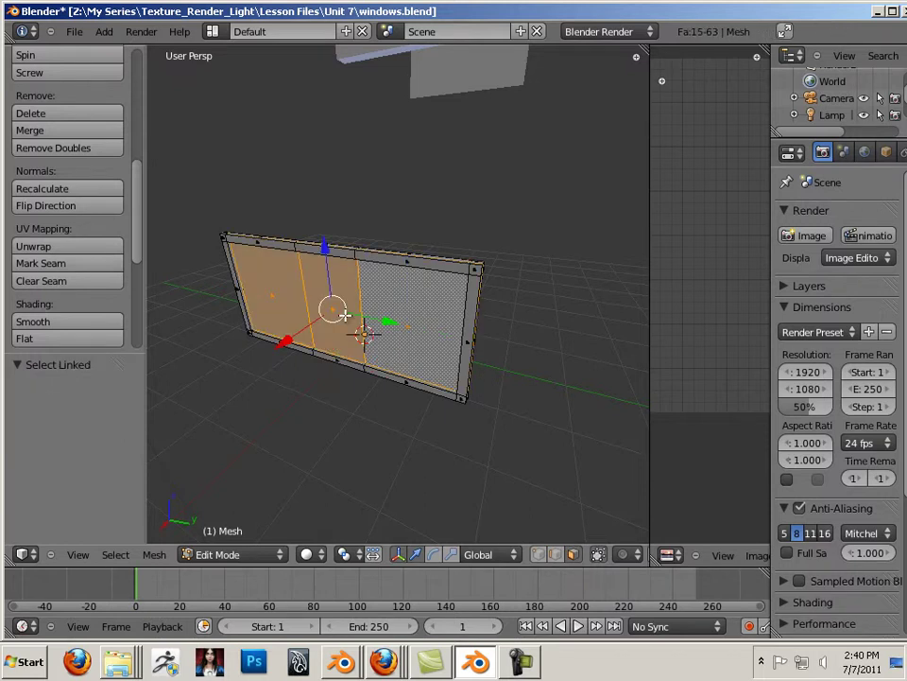
key(g)
key(x)
click(329, 309)
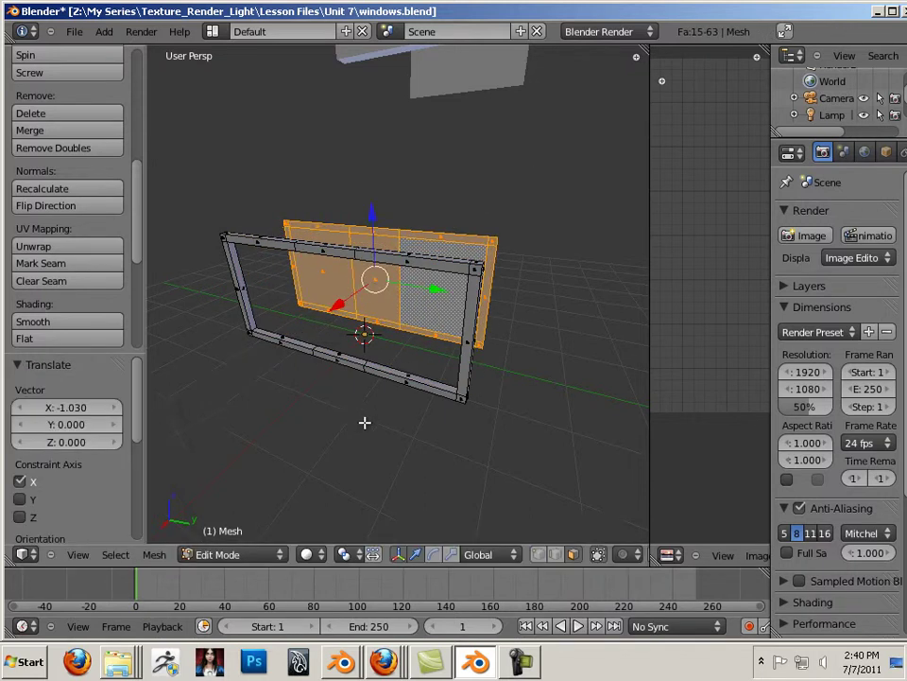
middle_drag(365, 422, 434, 398)
key(ctrl+z)
key(ctrl+z)
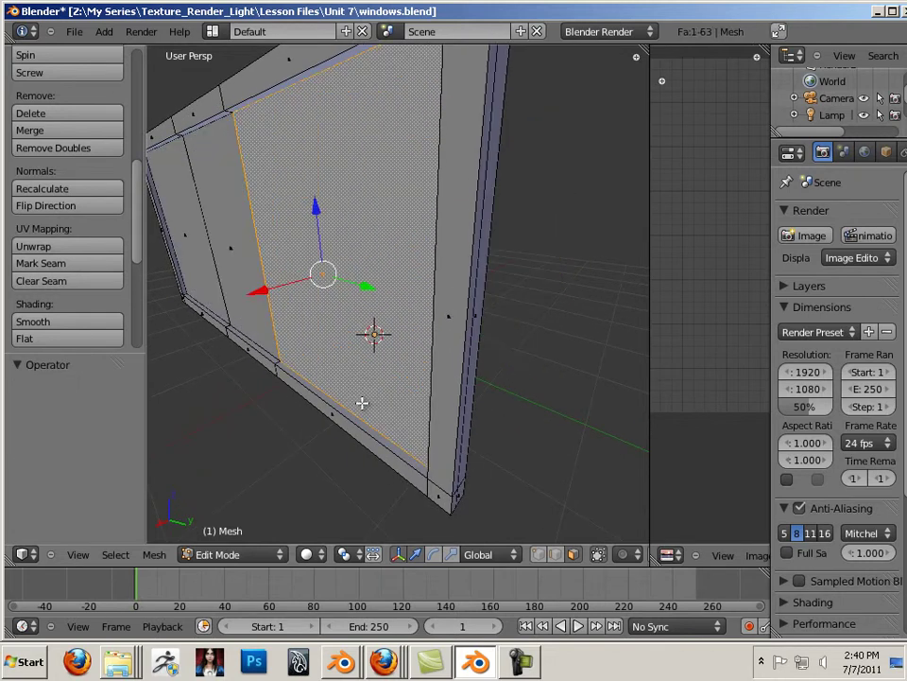
Select all geometry linked to the glass face, move it along X well clear of the wide frame and deselect everything
key(l)
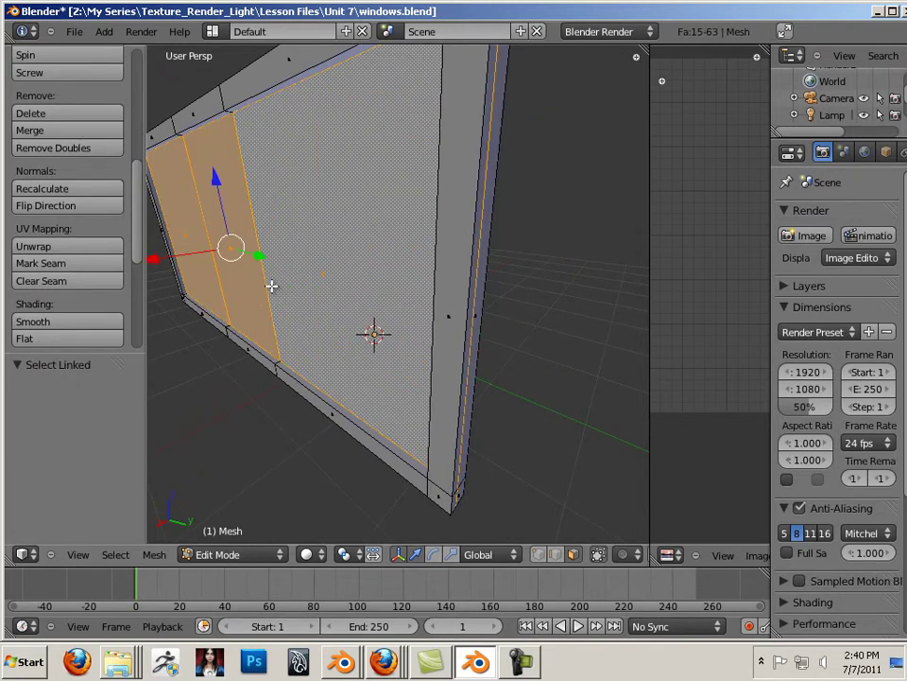
key(g)
key(x)
click(361, 264)
key(a)
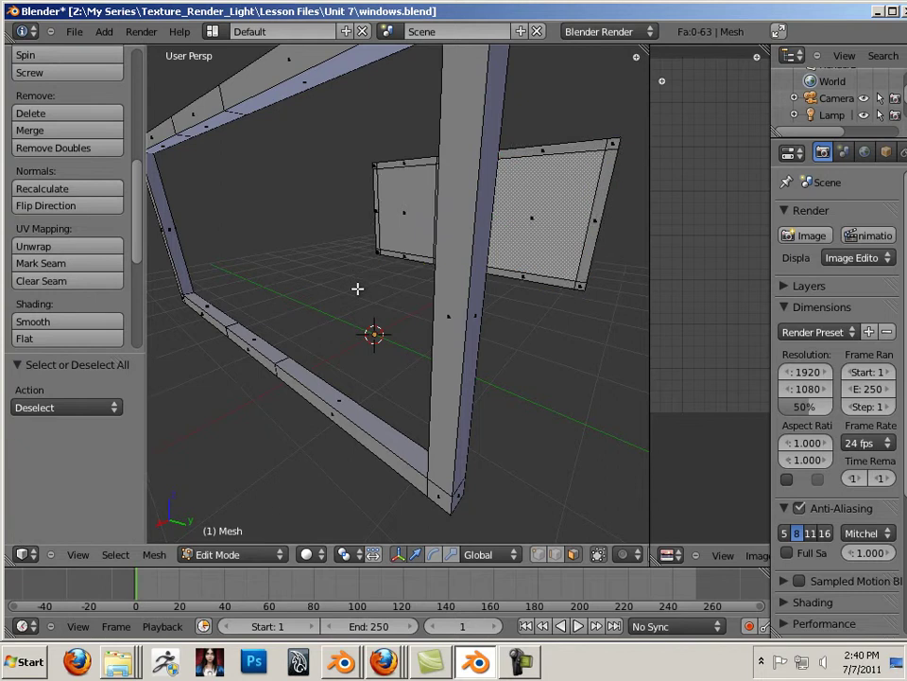
In edge selection, select the inner edges of the frame opening along the lower rail, one upright and the upper rail, on the glass side
middle_drag(357, 288, 353, 376)
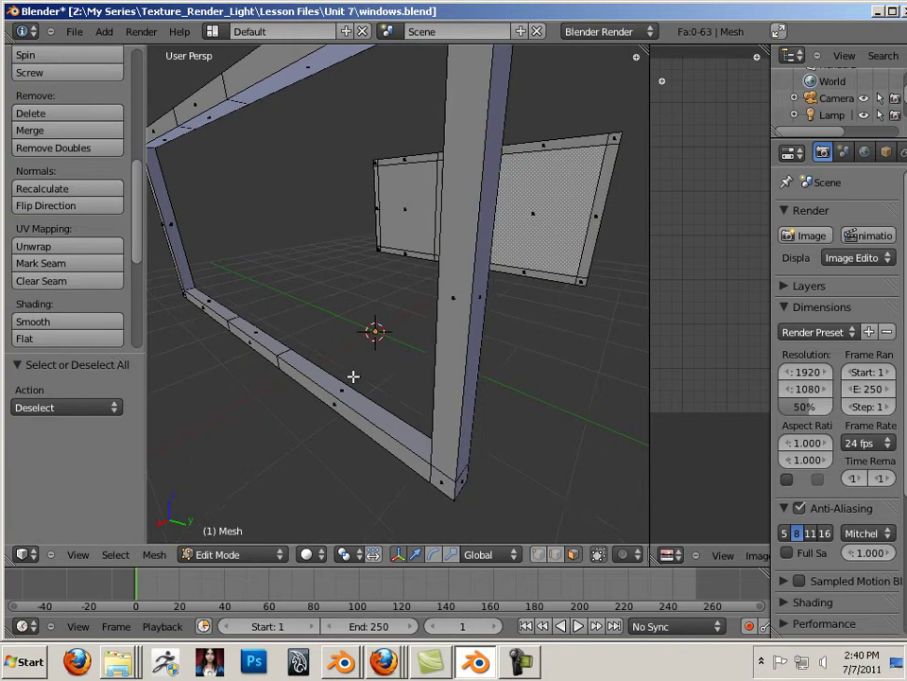
shift+click(556, 555)
right_click(404, 425)
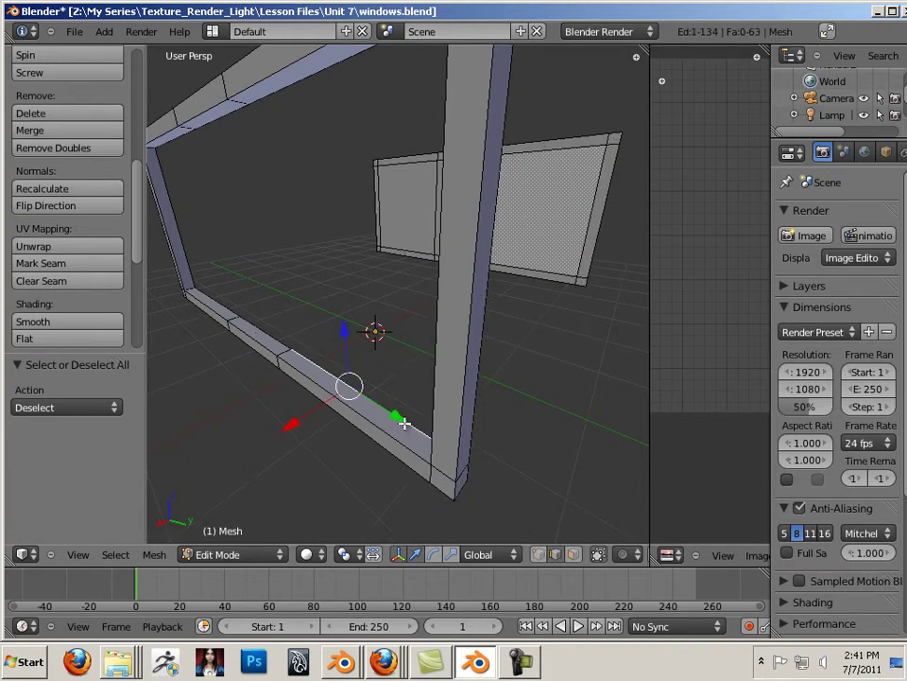
alt+right_click(403, 423)
alt+shift+right_click(184, 245)
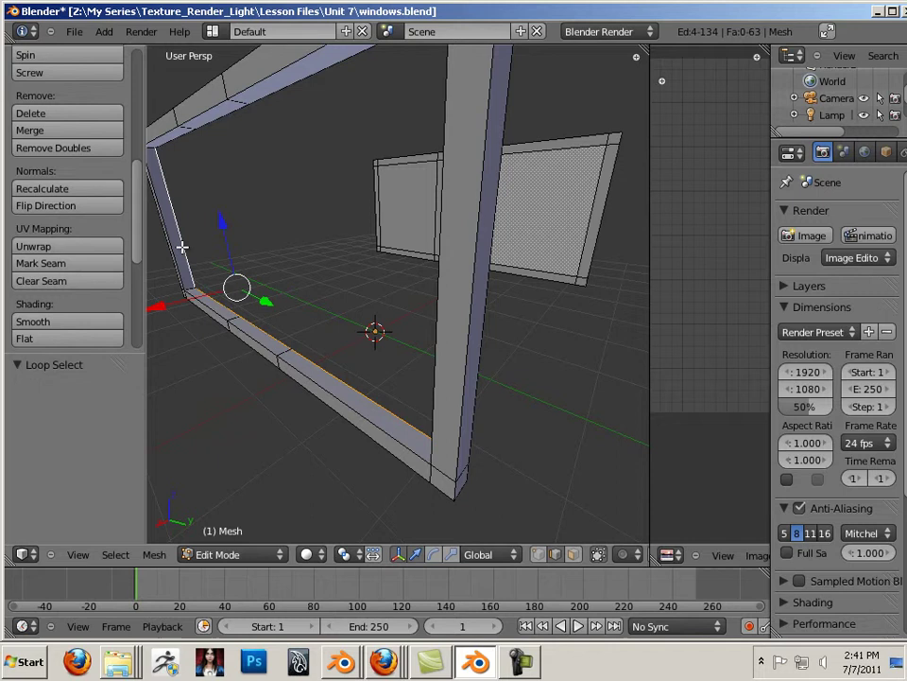
alt+shift+right_click(221, 119)
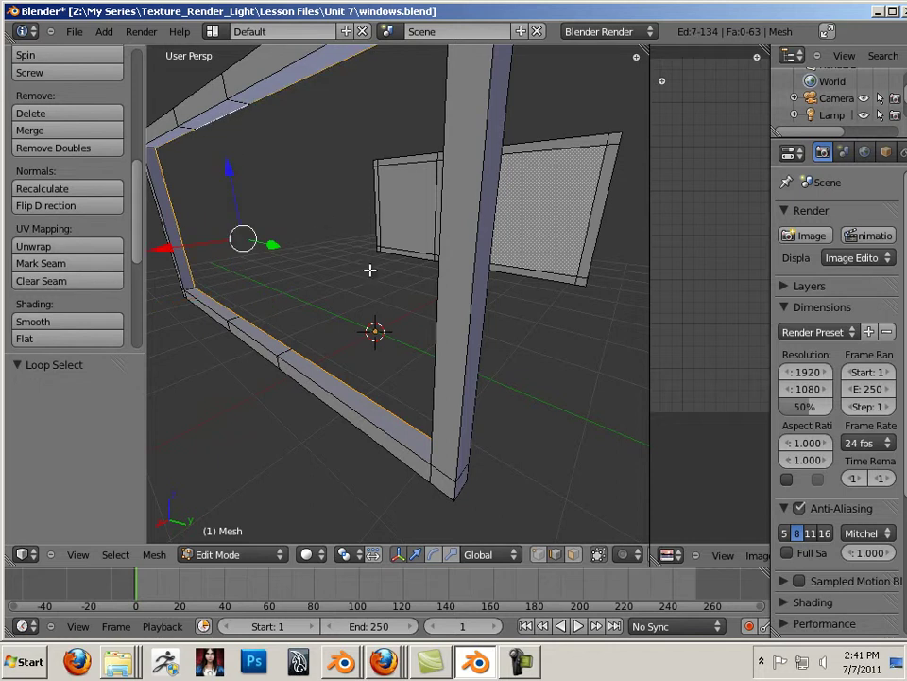
Add the remaining upright's inner edge and the two short thickness edges at its inside corners to the selection
scroll(370, 270, down, 1)
middle_drag(501, 380, 286, 285)
shift+right_click(364, 316)
scroll(364, 317, down, 3)
scroll(365, 315, up, 3)
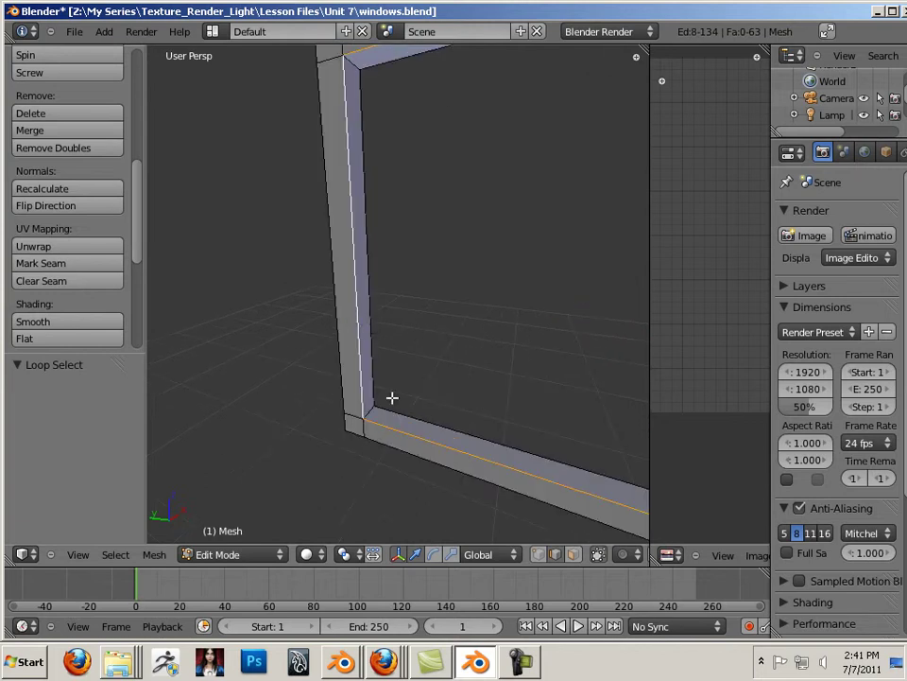
shift+right_click(352, 68)
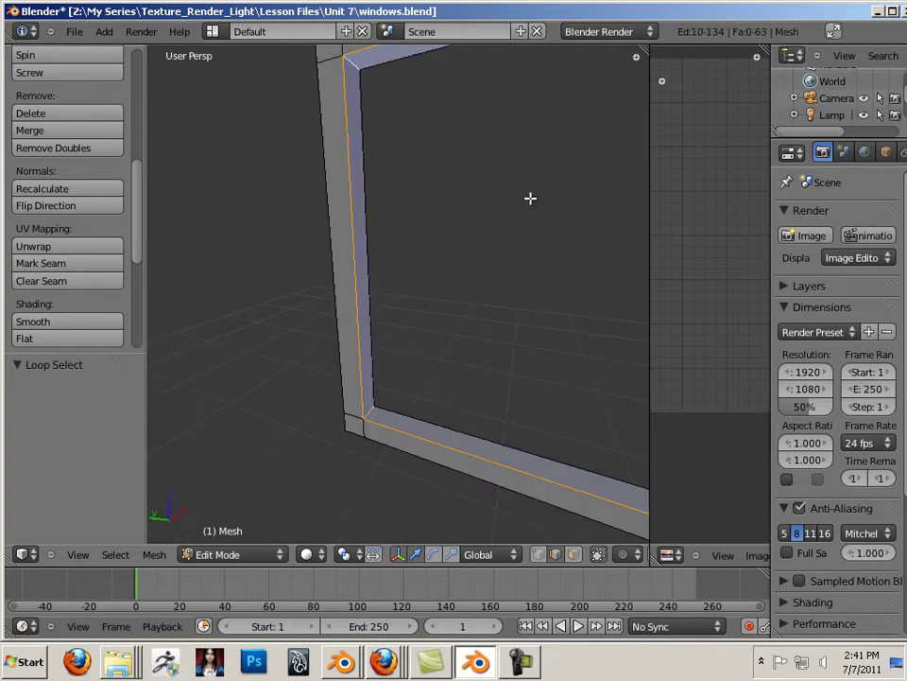
Add the short thickness edges at the opposite upright's two inside corners and mark the whole selection as seams
middle_drag(530, 198, 238, 260)
shift+right_click(480, 336)
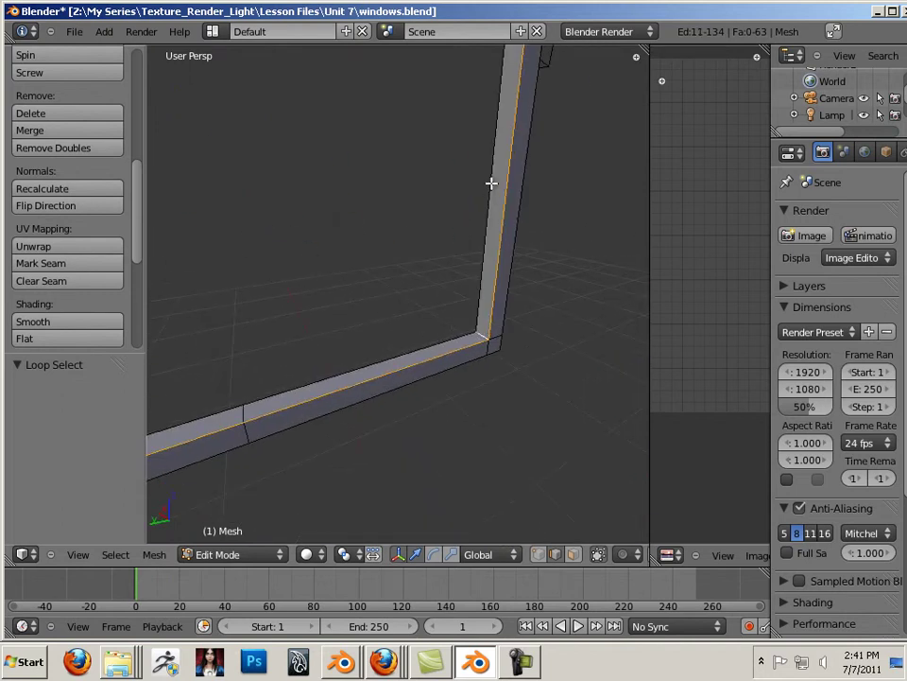
middle_drag(496, 236, 464, 216)
shift+right_click(463, 210)
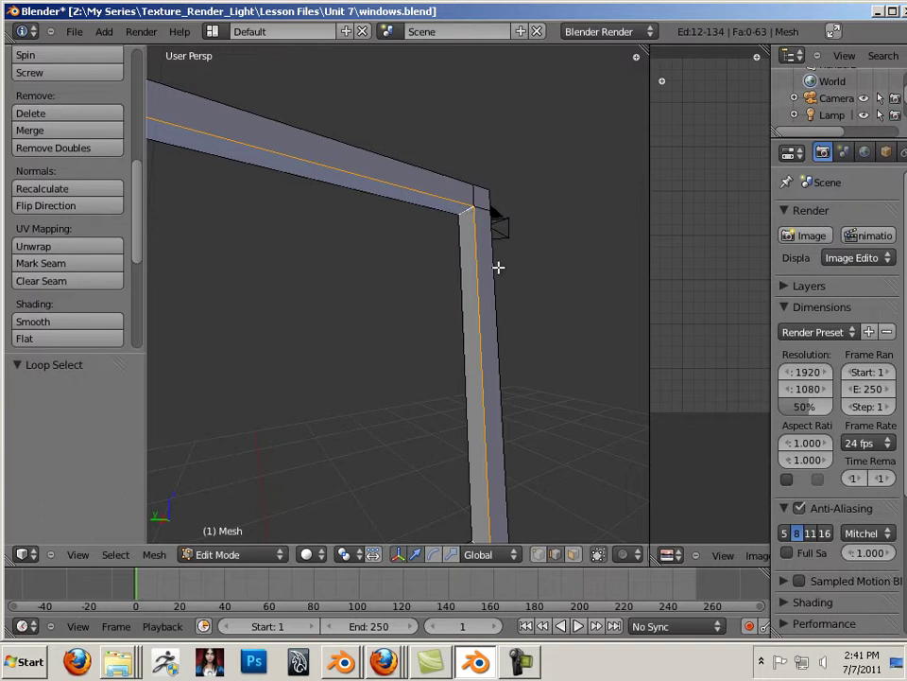
middle_drag(498, 267, 395, 346)
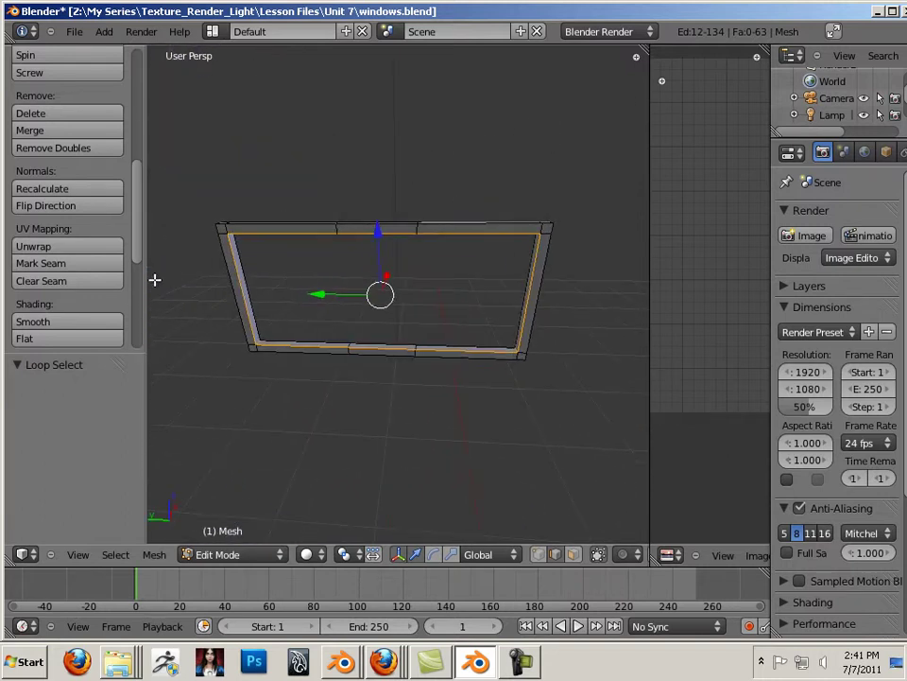
click(89, 264)
Add the wide frame's four outer edges on the same side as the opening seams to the selection and mark them as seams
middle_drag(464, 336, 447, 215)
alt+shift+right_click(421, 211)
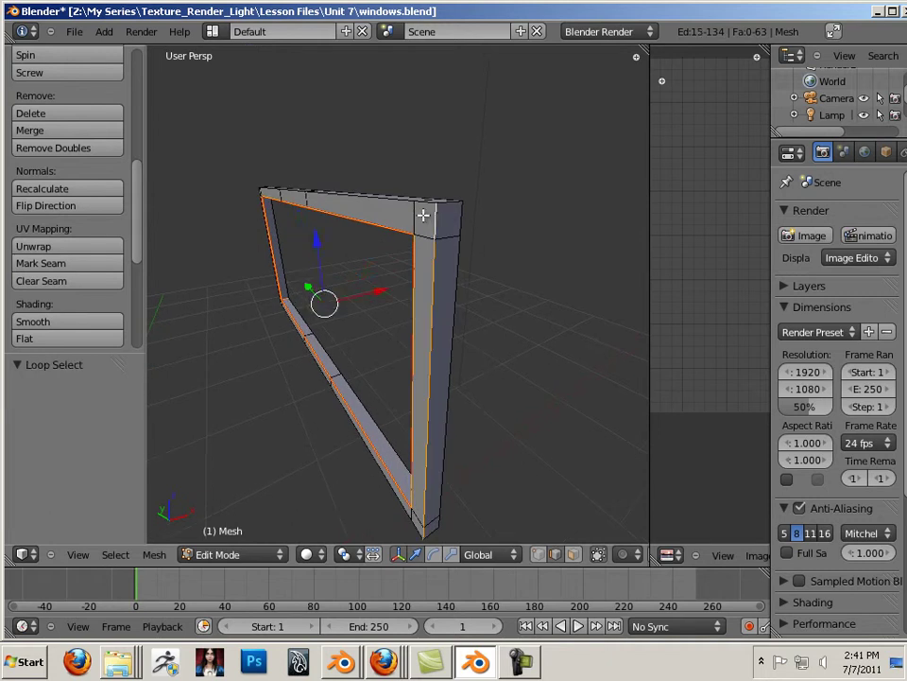
middle_drag(239, 263, 442, 241)
shift+middle_drag(265, 293, 411, 250)
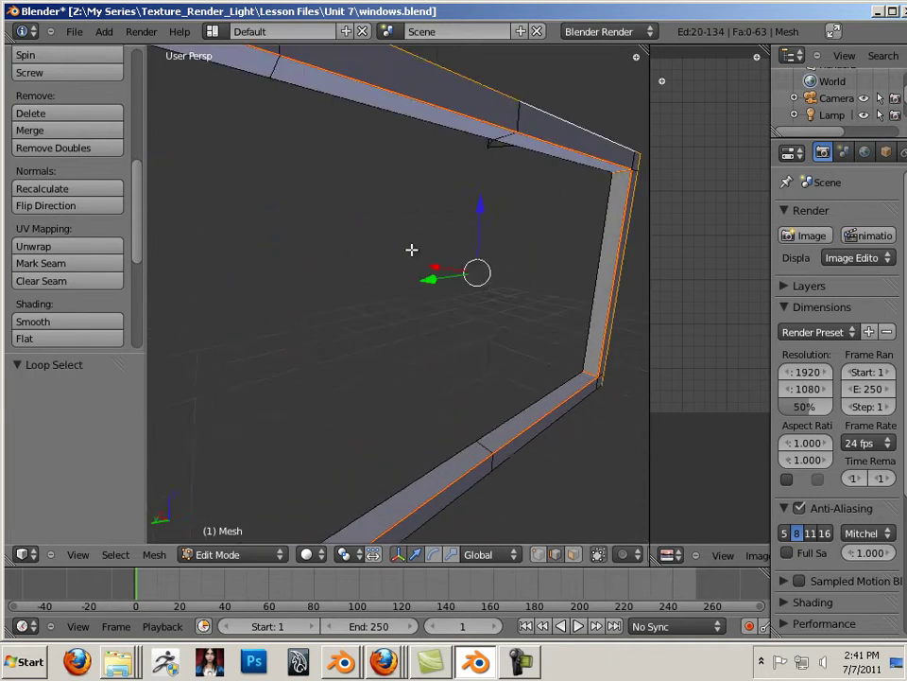
shift+middle_drag(397, 426, 413, 315)
alt+shift+right_click(419, 386)
scroll(431, 386, down, 3)
middle_drag(431, 386, 329, 363)
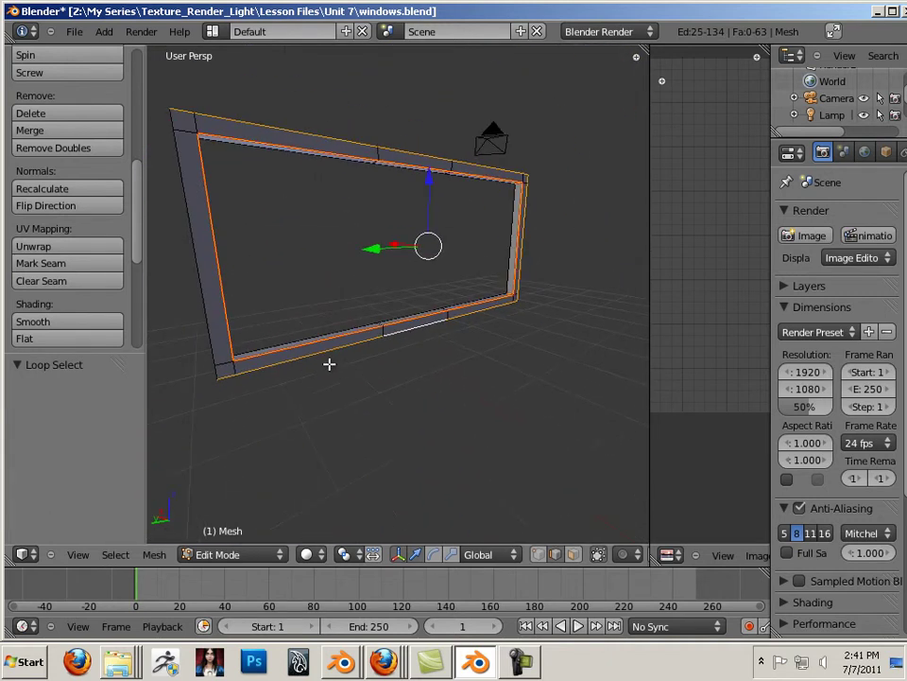
click(73, 263)
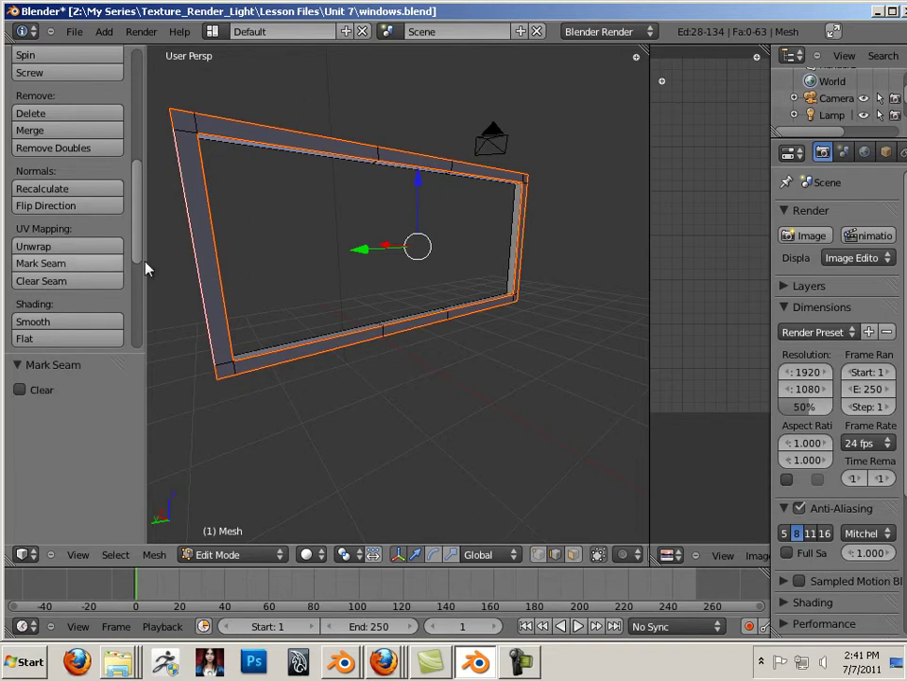
Add the short thickness edges at the wide frame's four outer corners to the selection and mark everything selected as seams
middle_drag(226, 284, 329, 310)
shift+right_click(348, 302)
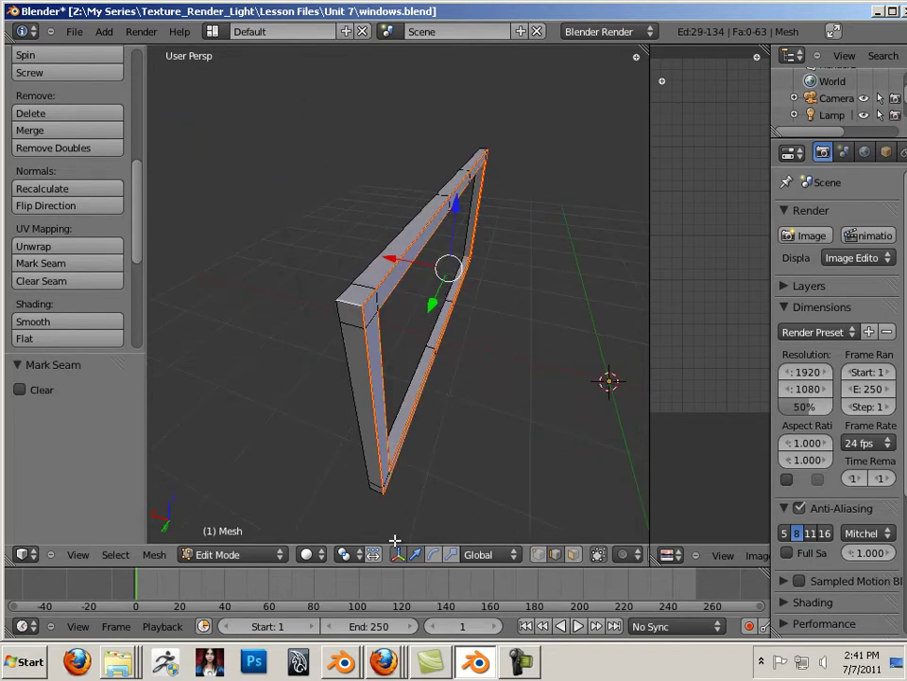
middle_drag(390, 518, 411, 375)
shift+right_click(412, 324)
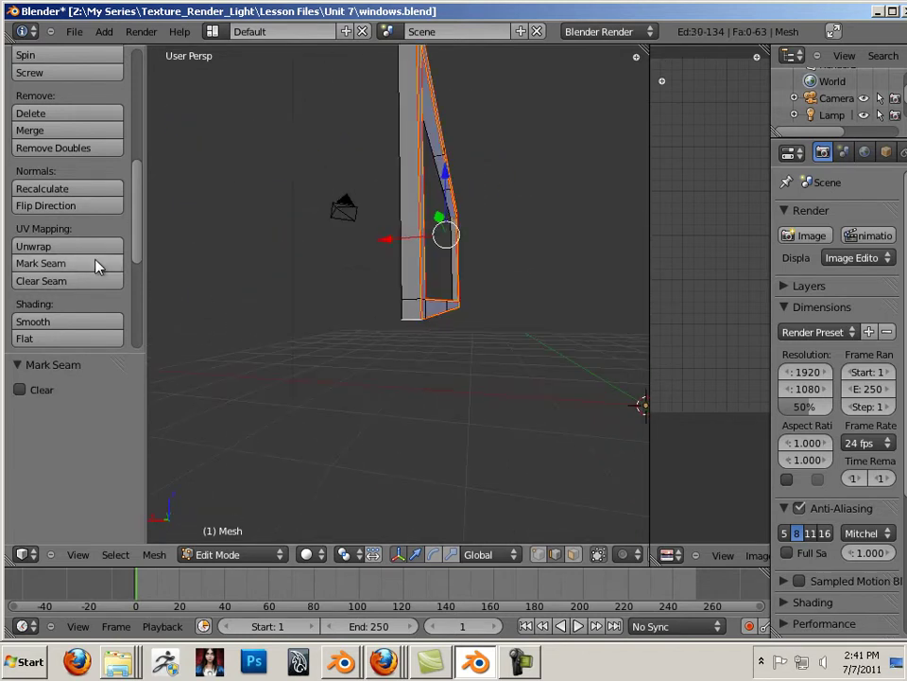
middle_drag(587, 269, 362, 327)
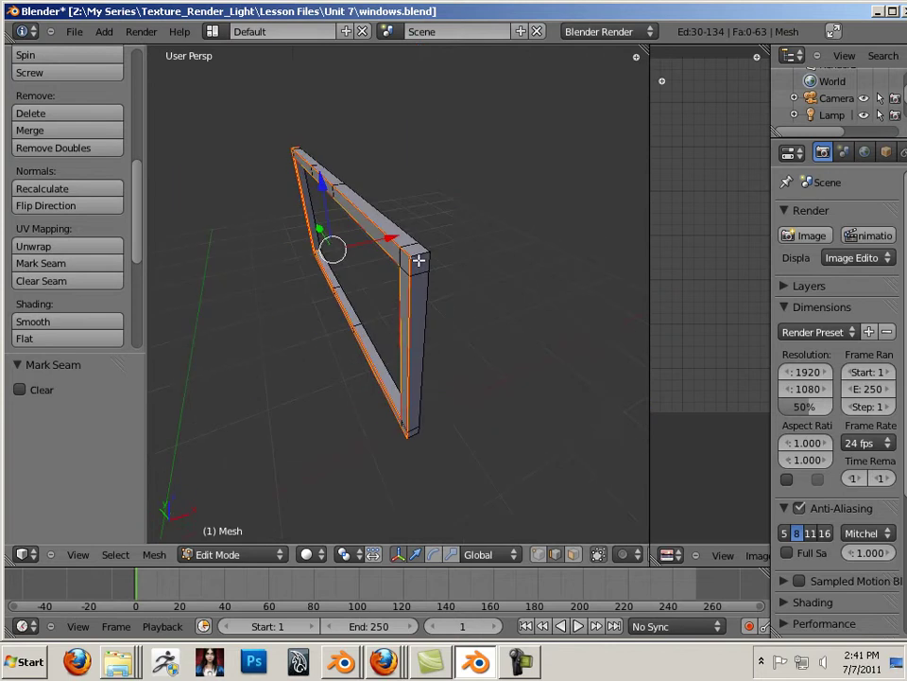
middle_drag(438, 403, 402, 376)
shift+right_click(371, 359)
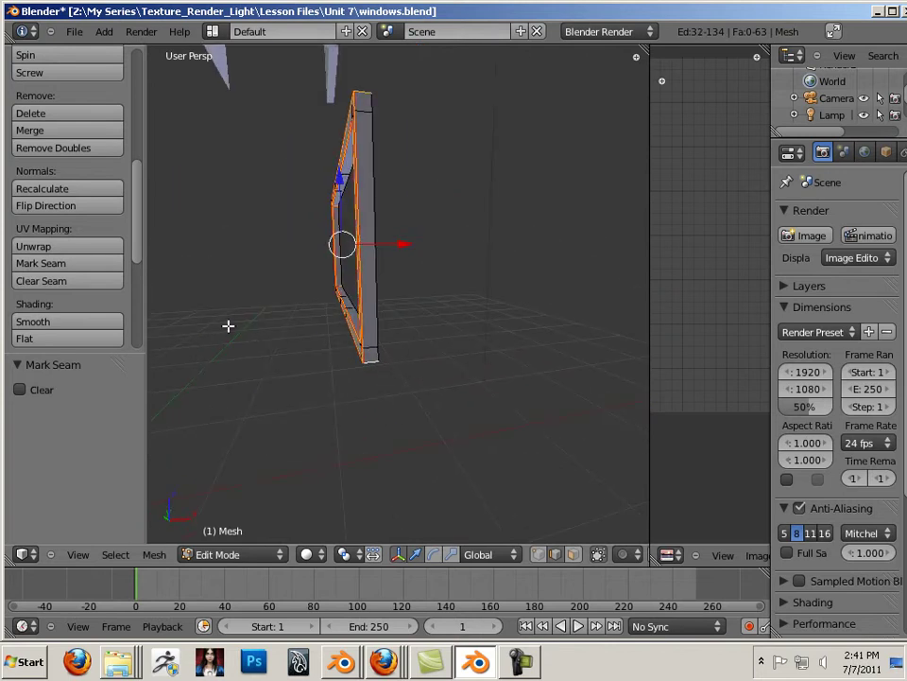
click(91, 267)
Select the whole mesh, including the separated glass piece, and unwrap it along the marked seams
middle_drag(466, 324, 308, 311)
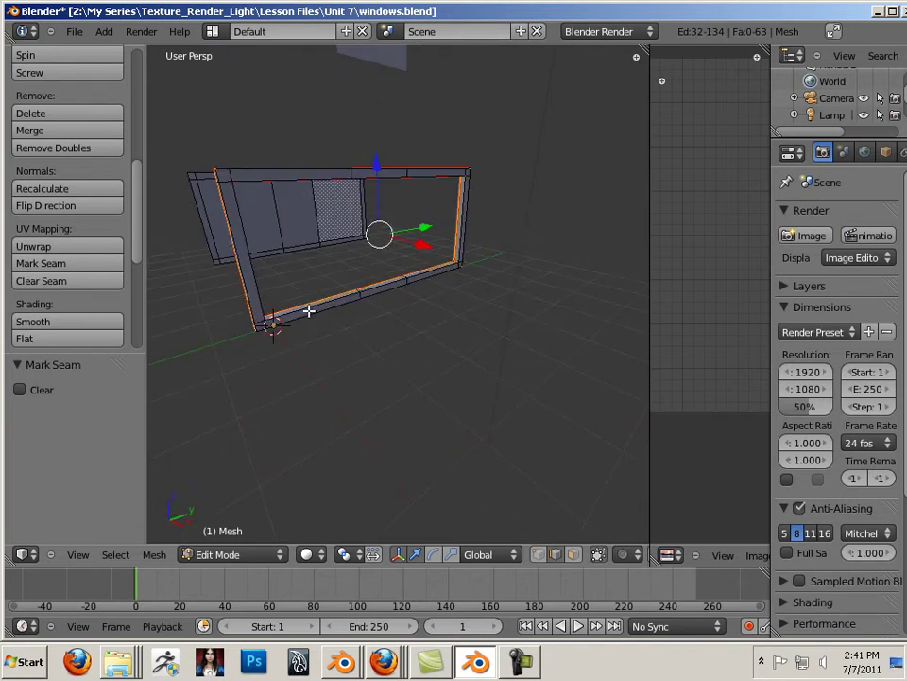
key(a)
key(a)
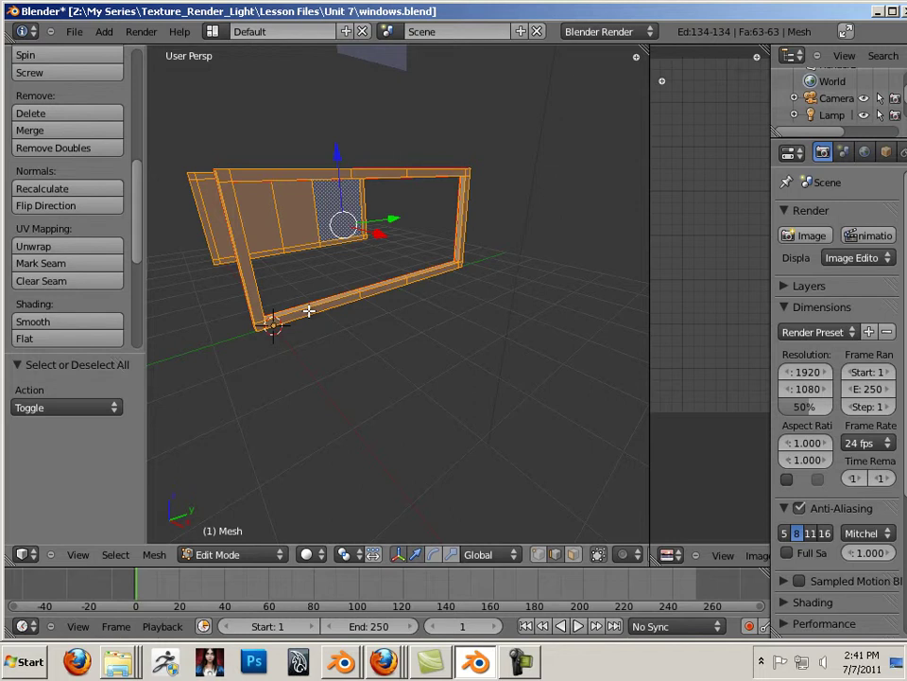
key(u)
click(307, 313)
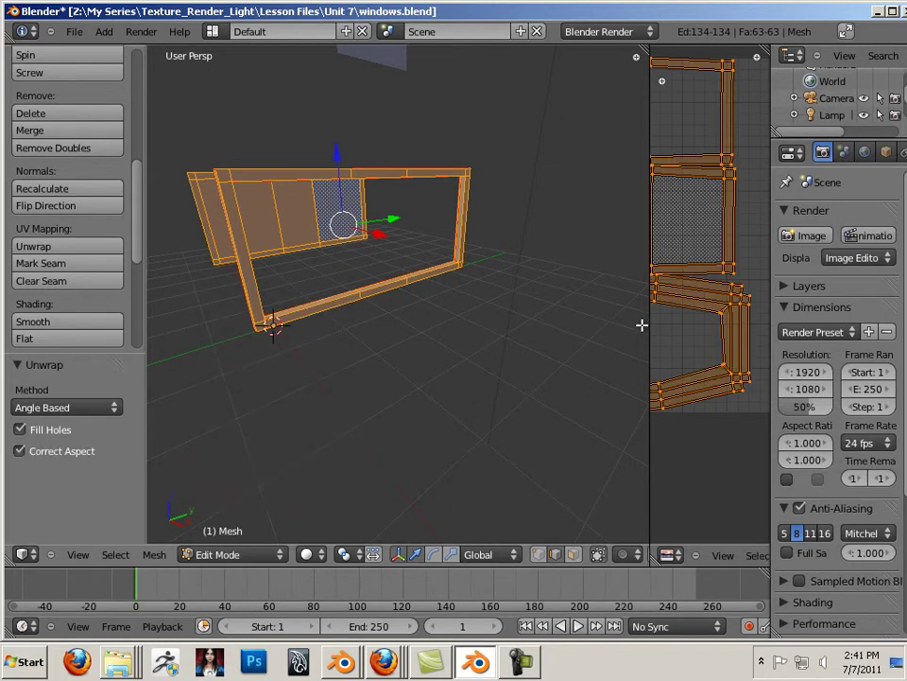
Enlarge the UV editor, scale the single-ring frame island to about 0.87 and move it to the upper right of the UV space
drag(651, 334, 210, 337)
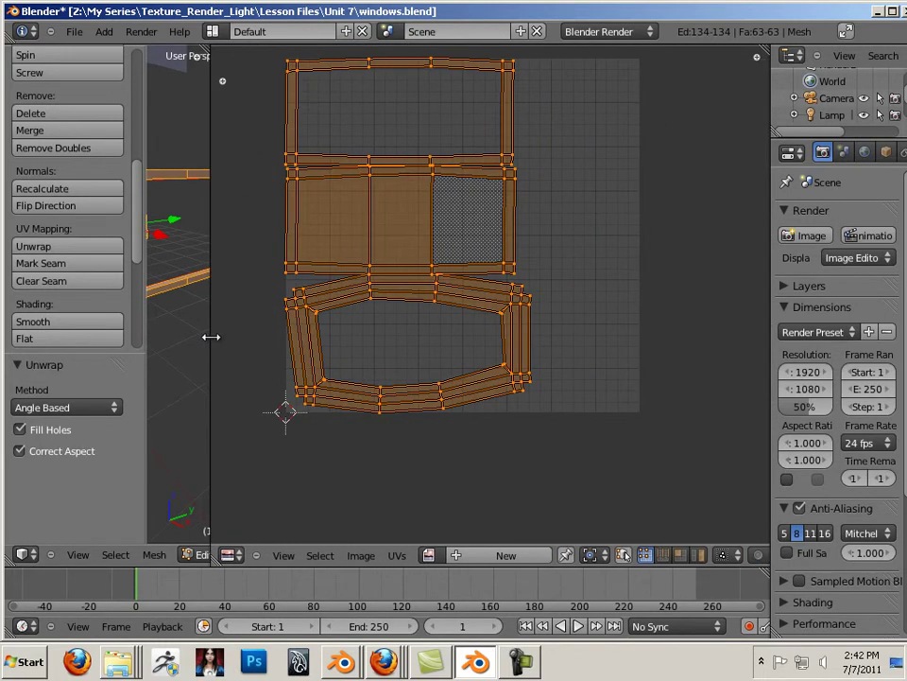
right_click(515, 157)
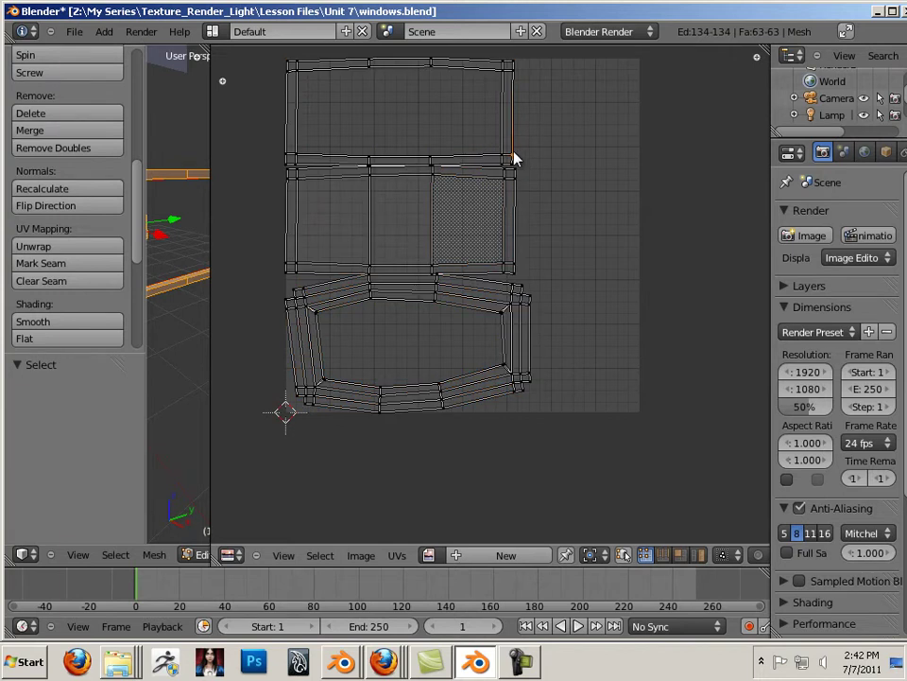
key(l)
key(s)
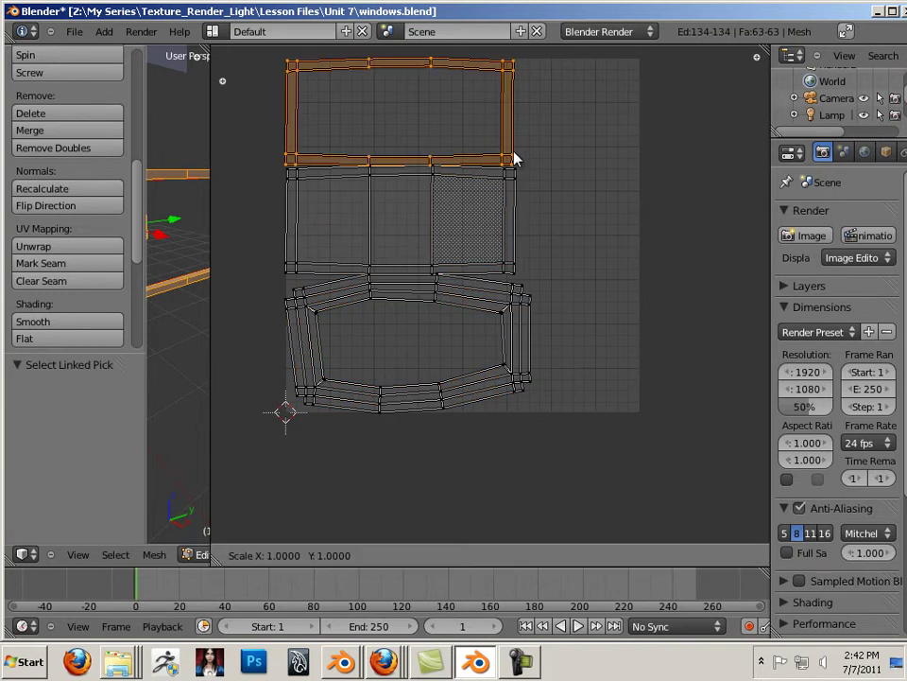
click(495, 163)
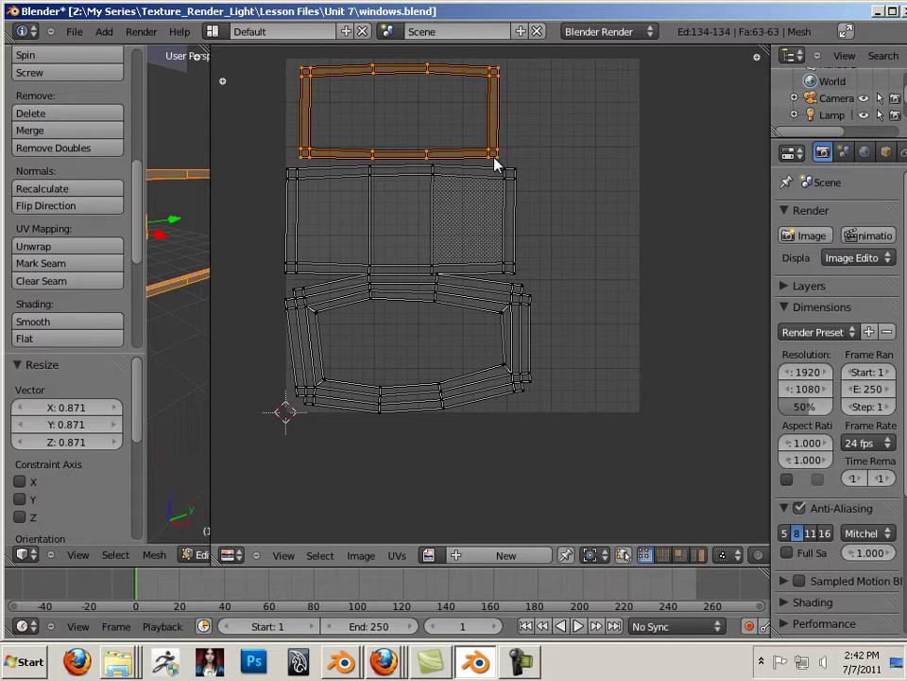
key(g)
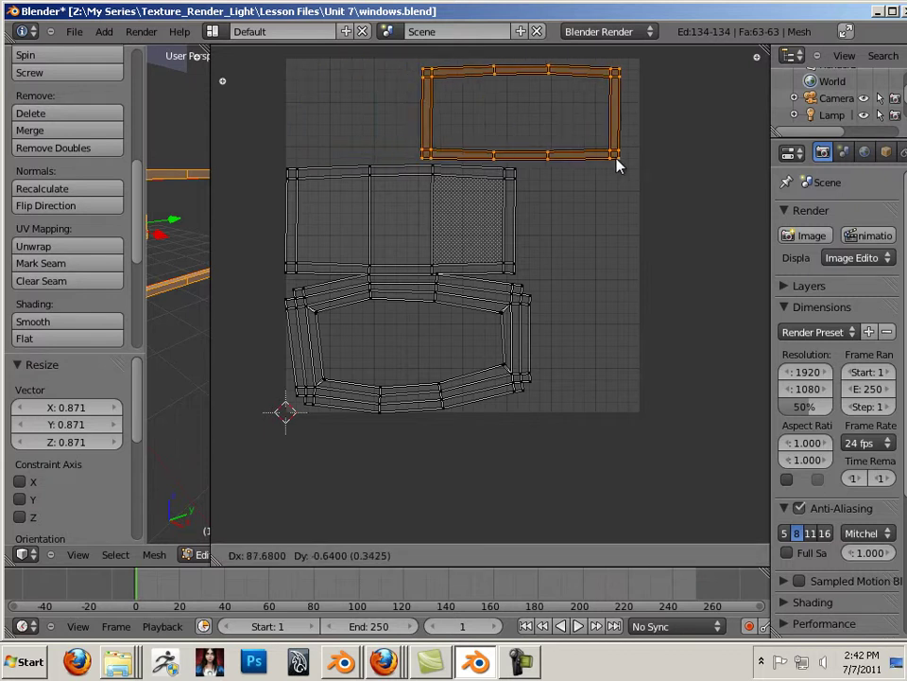
click(629, 166)
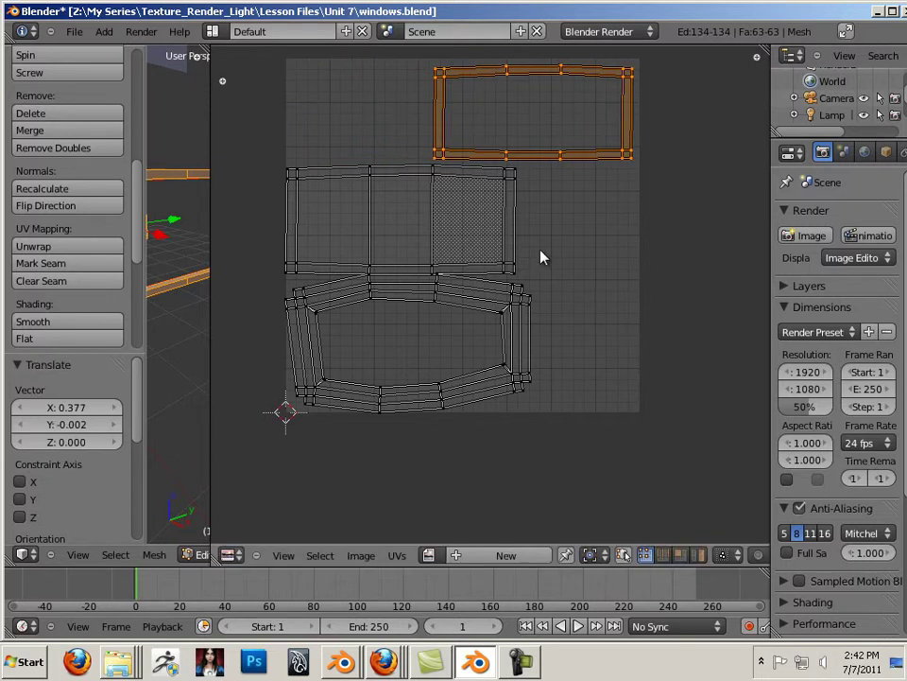
Scale the multi-ring frame island to about 0.86 and move it to the lower right of the UV space
right_click(513, 297)
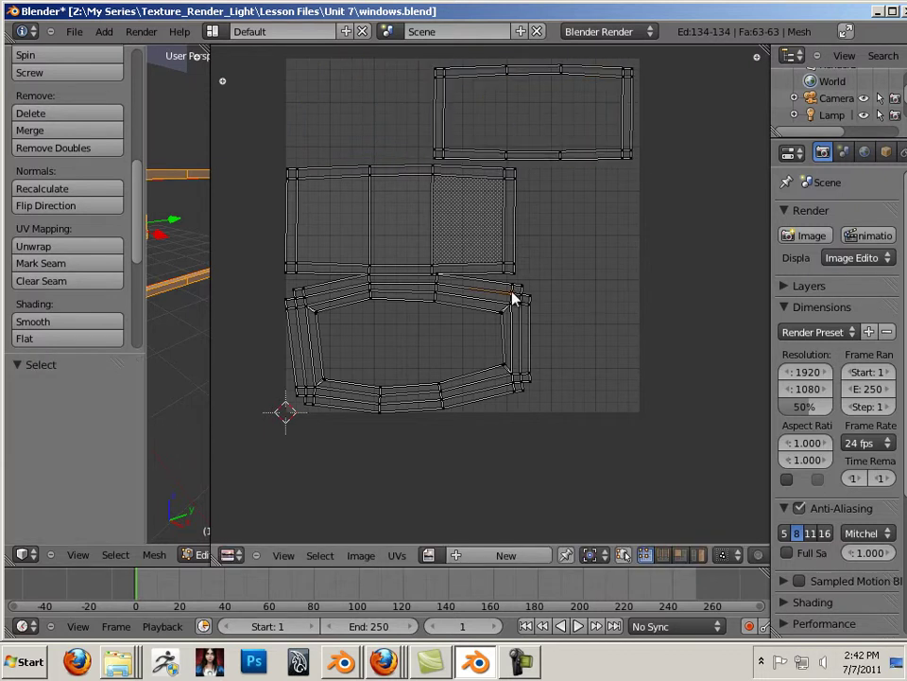
key(l)
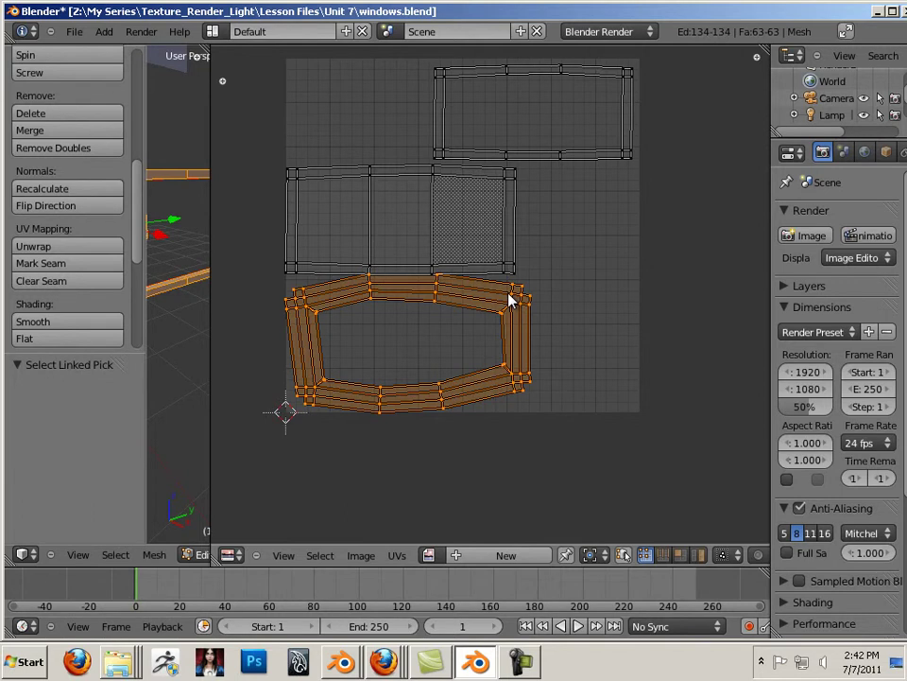
key(s)
click(493, 301)
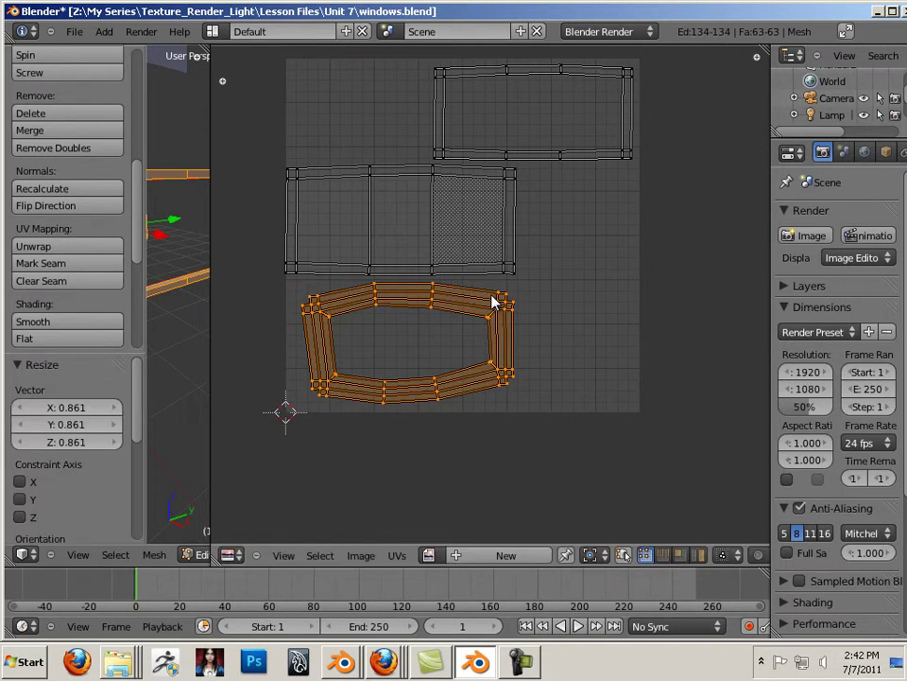
key(g)
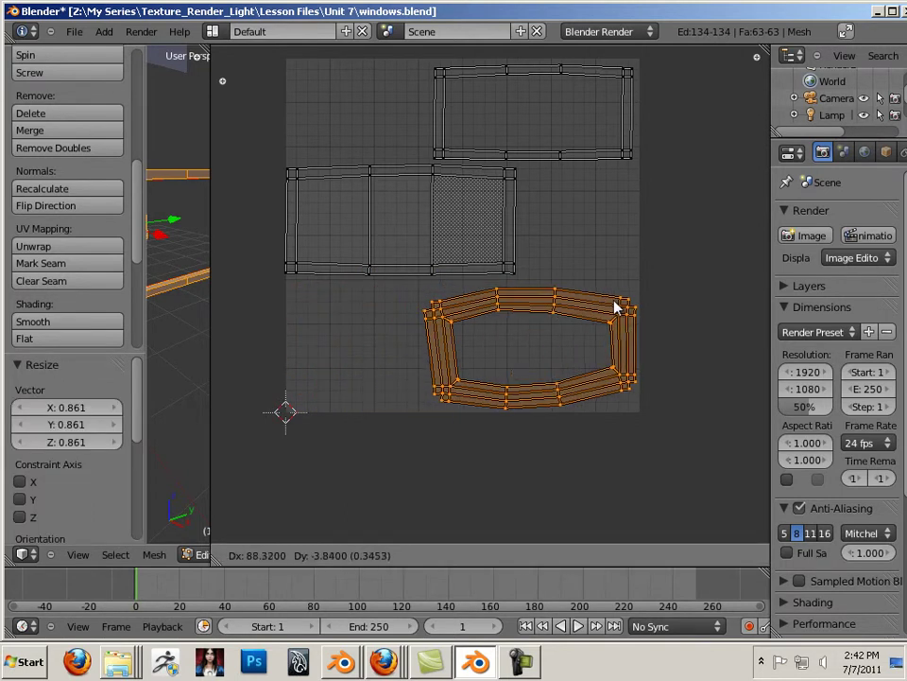
click(612, 304)
Select the whole glass island, move it slightly inside the UV boundary and drop its selection
right_click(516, 275)
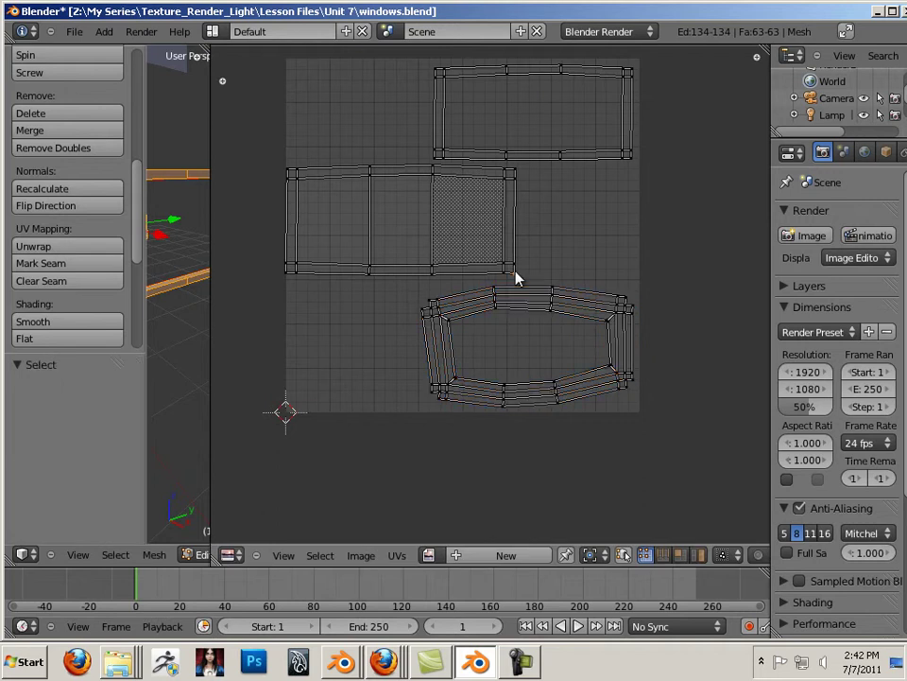
key(l)
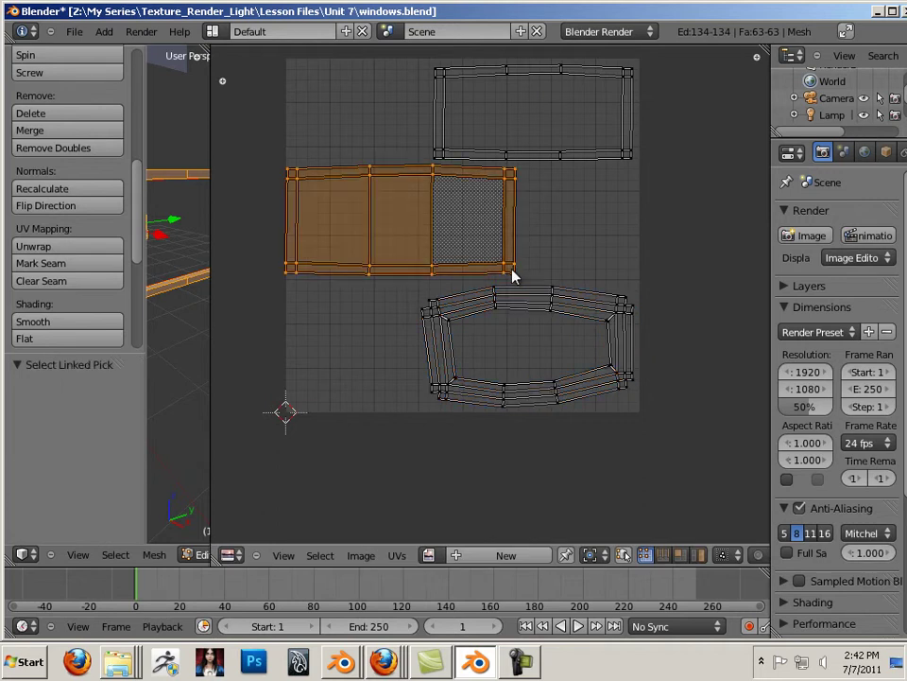
key(g)
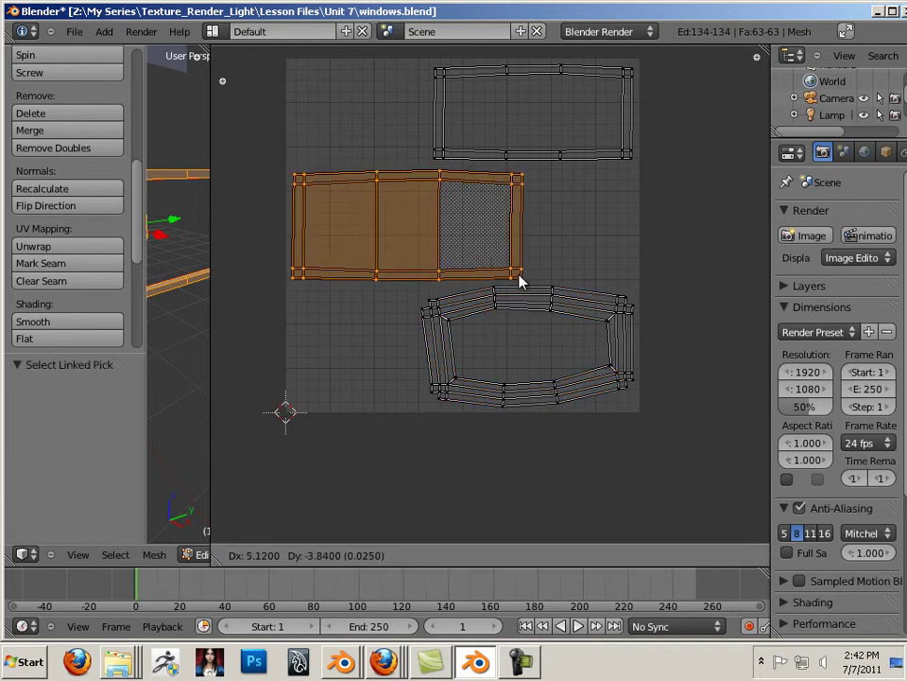
click(519, 280)
right_click(513, 404)
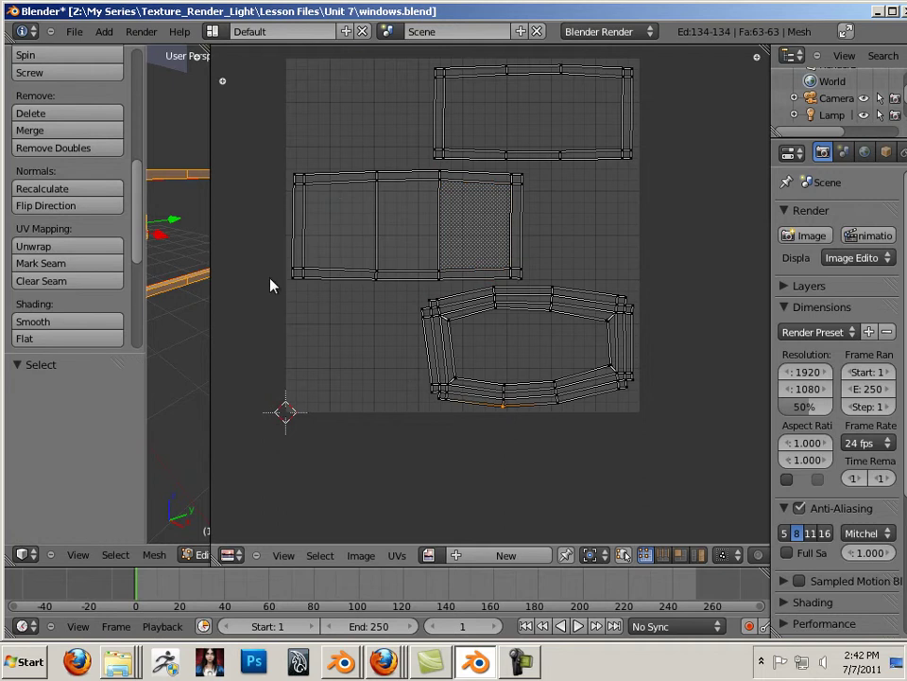
In face selection, select all geometry linked to the glass and move it about 2.95 along X back into the wide frame
drag(212, 258, 464, 300)
scroll(411, 293, down, 2)
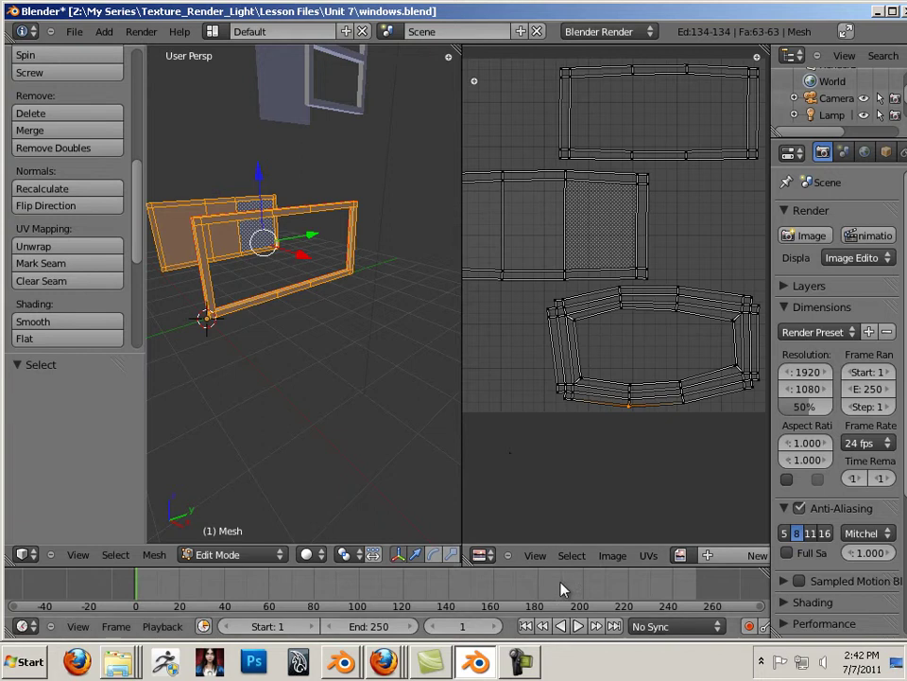
drag(462, 505, 635, 519)
click(573, 557)
right_click(268, 246)
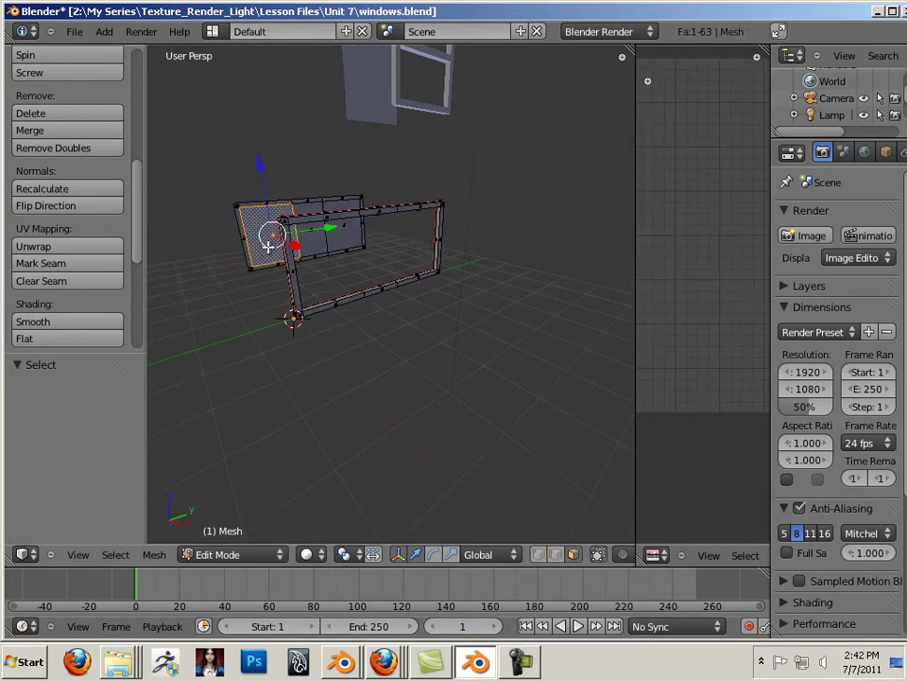
key(l)
key(g)
key(x)
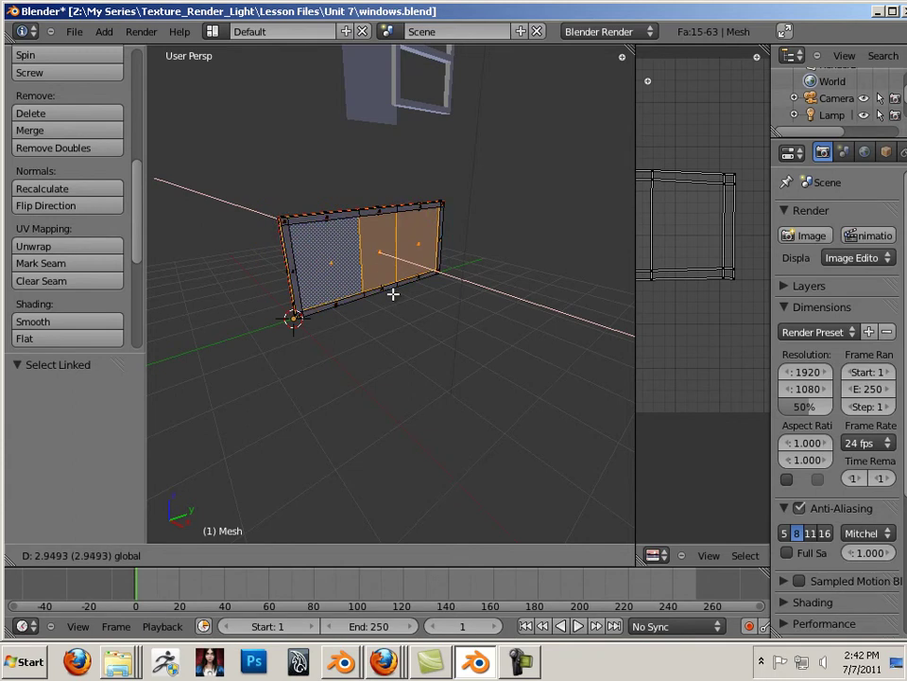
click(391, 293)
Switch to editing the two-pane window and move its glass face 1.431 along X into the frame
scroll(390, 296, up, 2)
scroll(379, 296, up, 2)
middle_drag(311, 348, 441, 246)
drag(444, 251, 439, 252)
middle_drag(468, 273, 330, 204)
key(Tab)
right_click(343, 188)
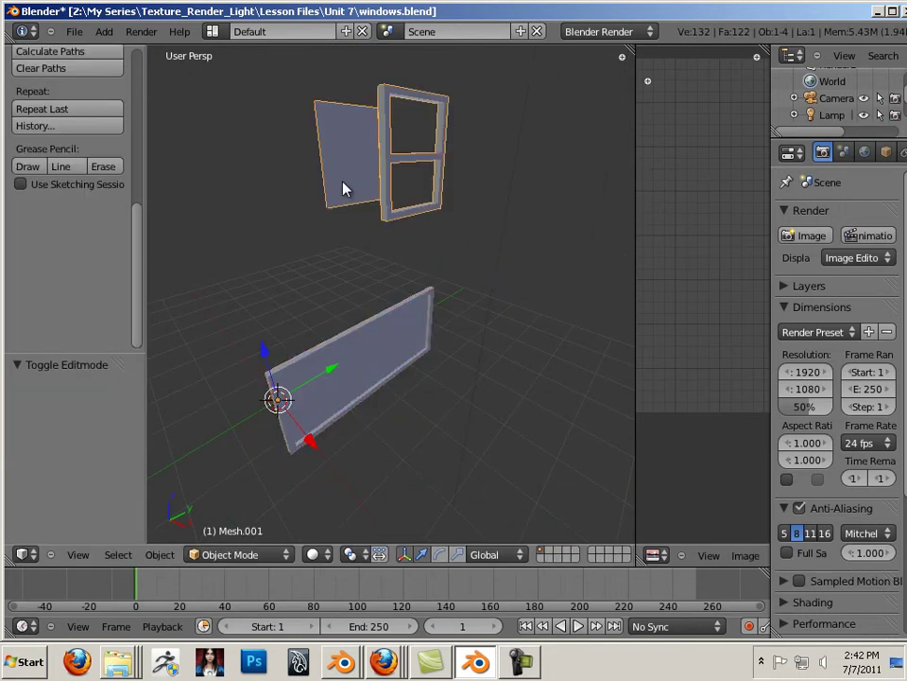
key(Tab)
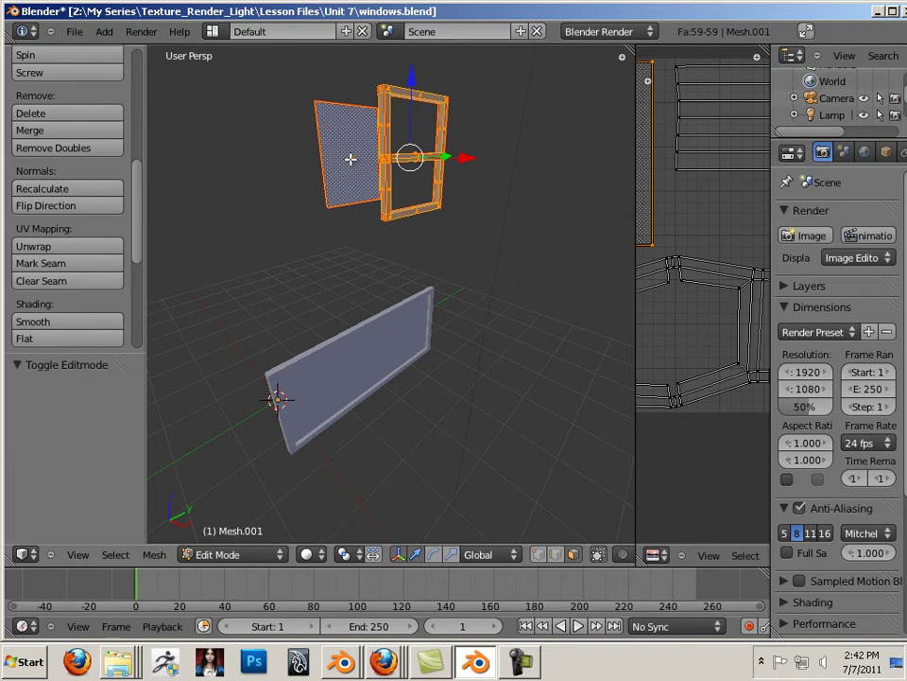
right_click(343, 189)
drag(400, 163, 418, 160)
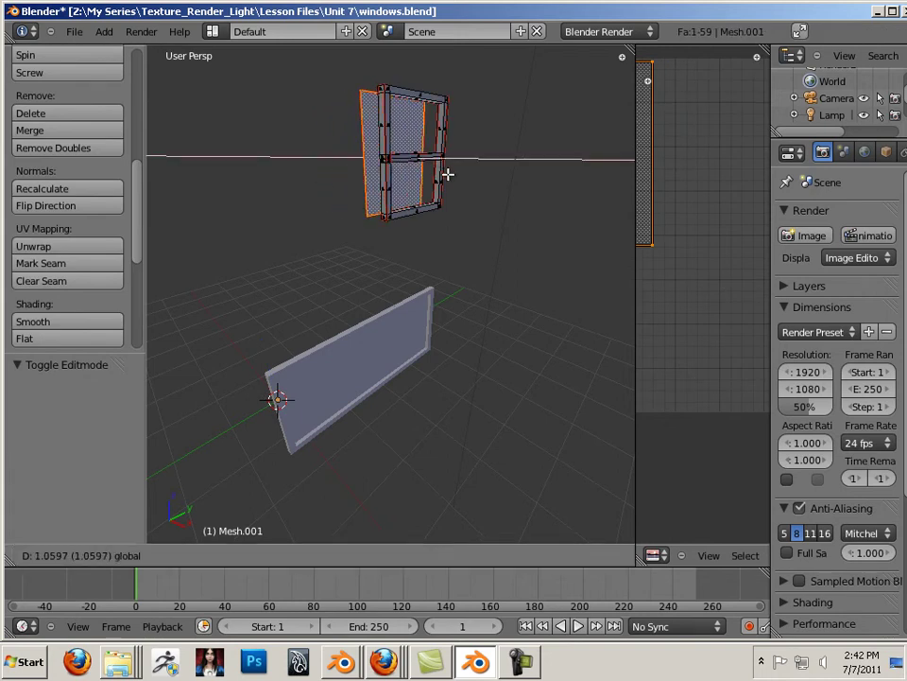
click(465, 192)
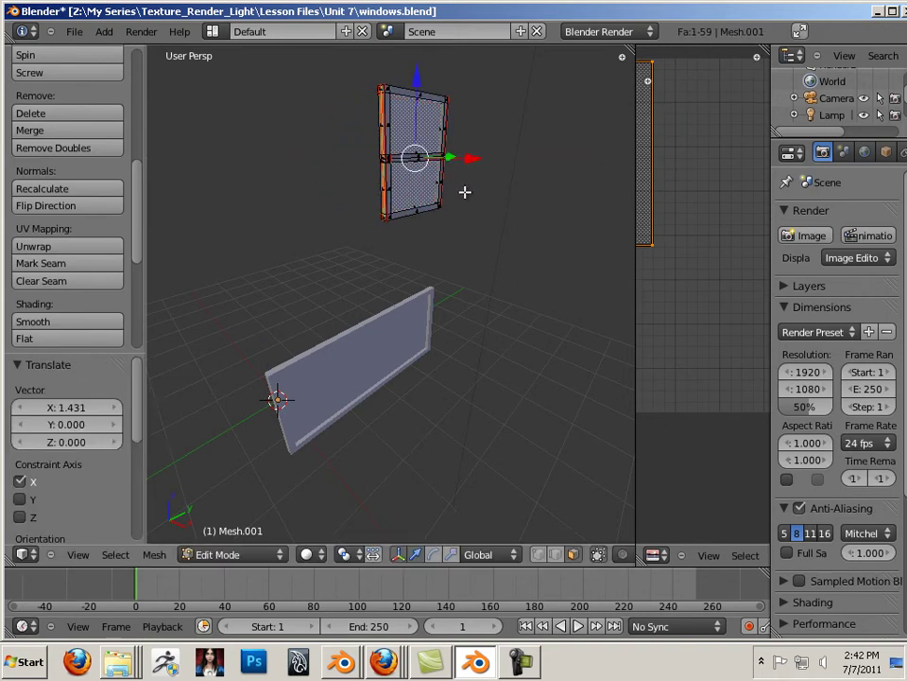
Save the scene as windows03.blend in the unit7_wip folder
key(KP_Decimal)
scroll(444, 382, up, 3)
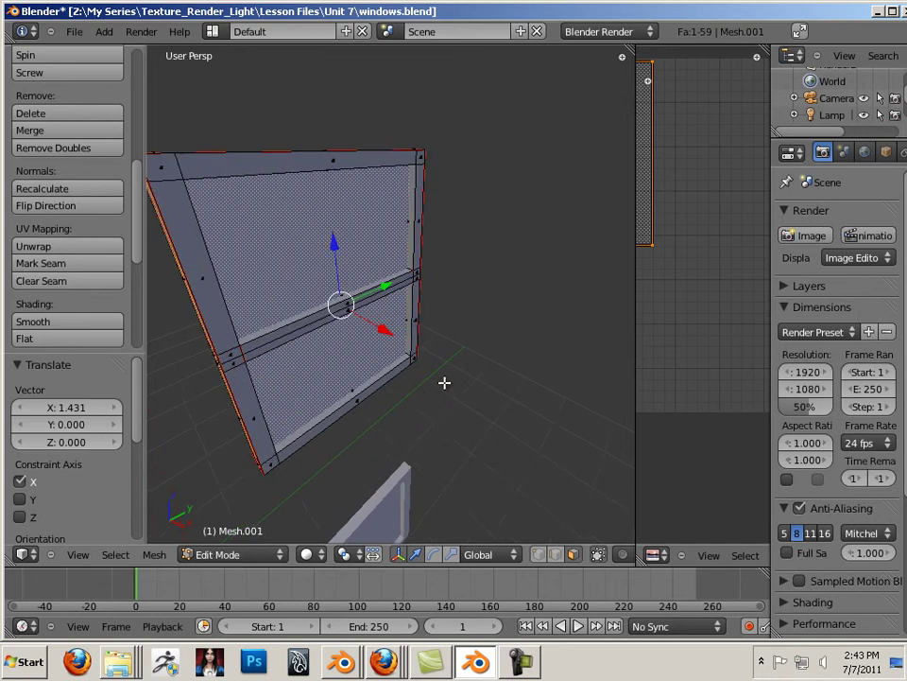
scroll(444, 382, down, 5)
middle_drag(405, 395, 380, 336)
click(74, 31)
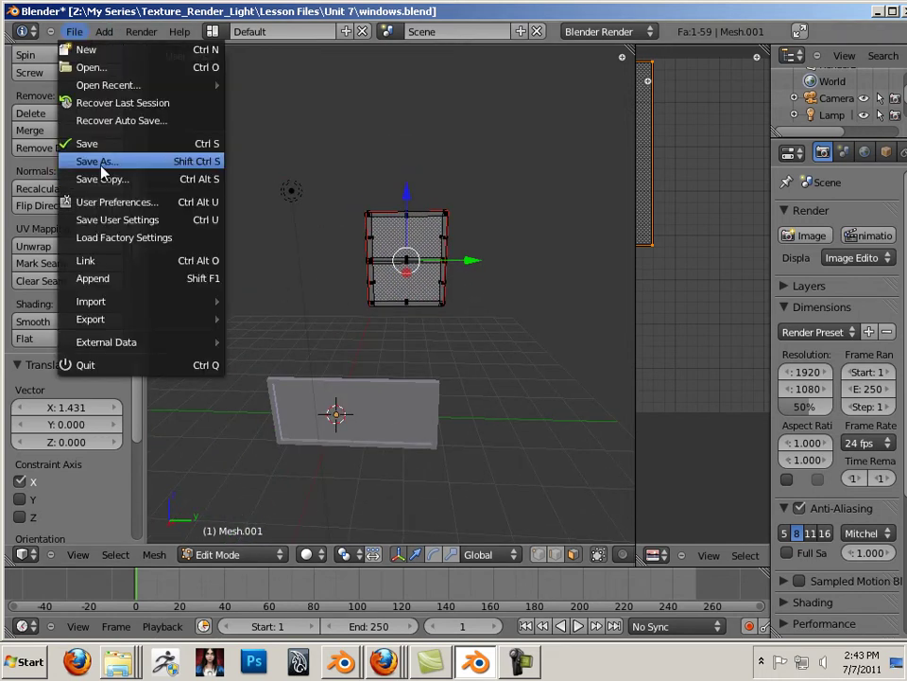
click(174, 170)
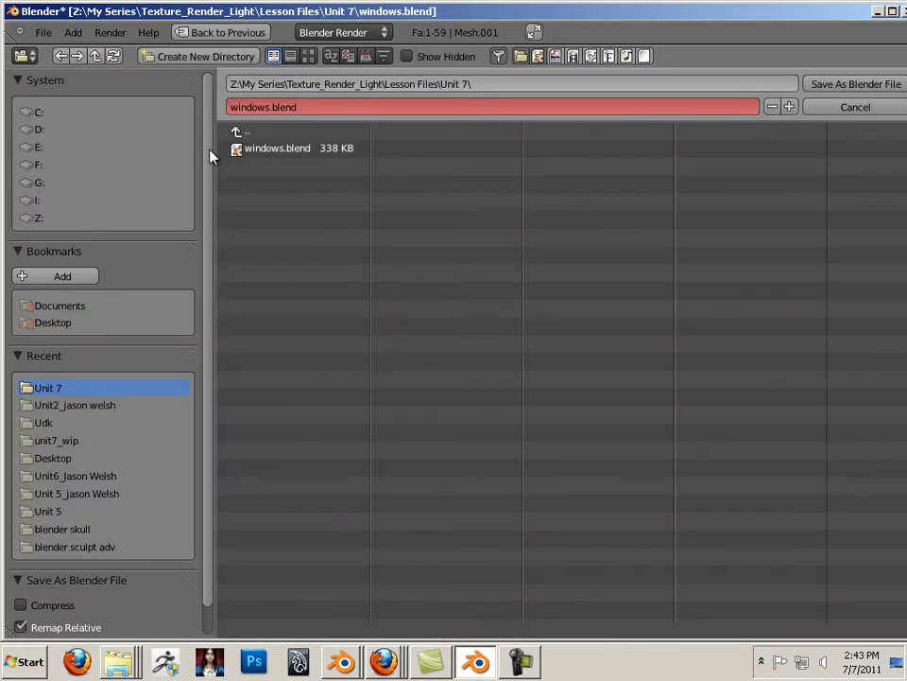
click(50, 440)
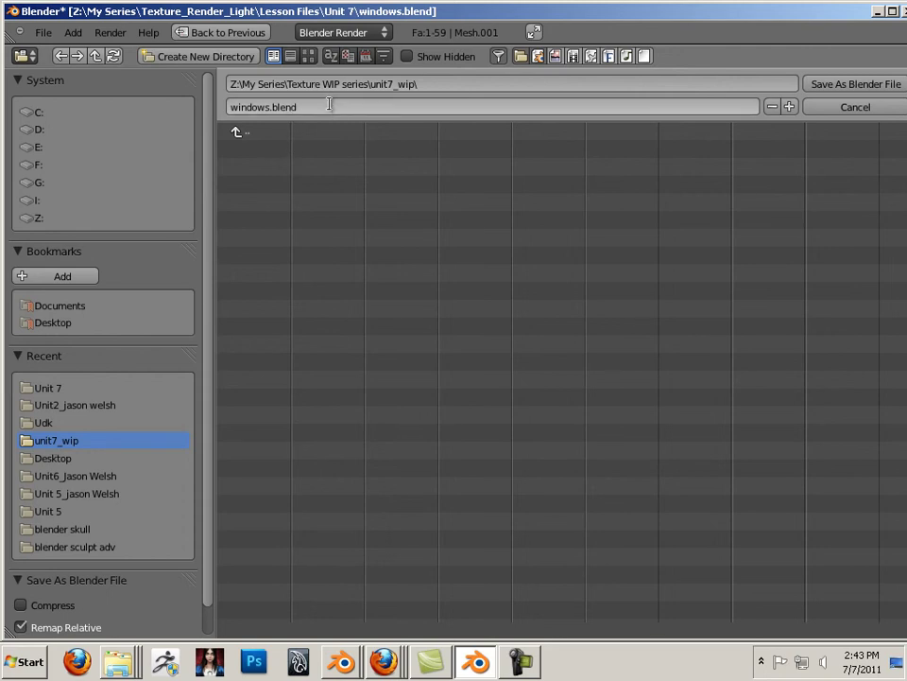
click(270, 108)
click(269, 108)
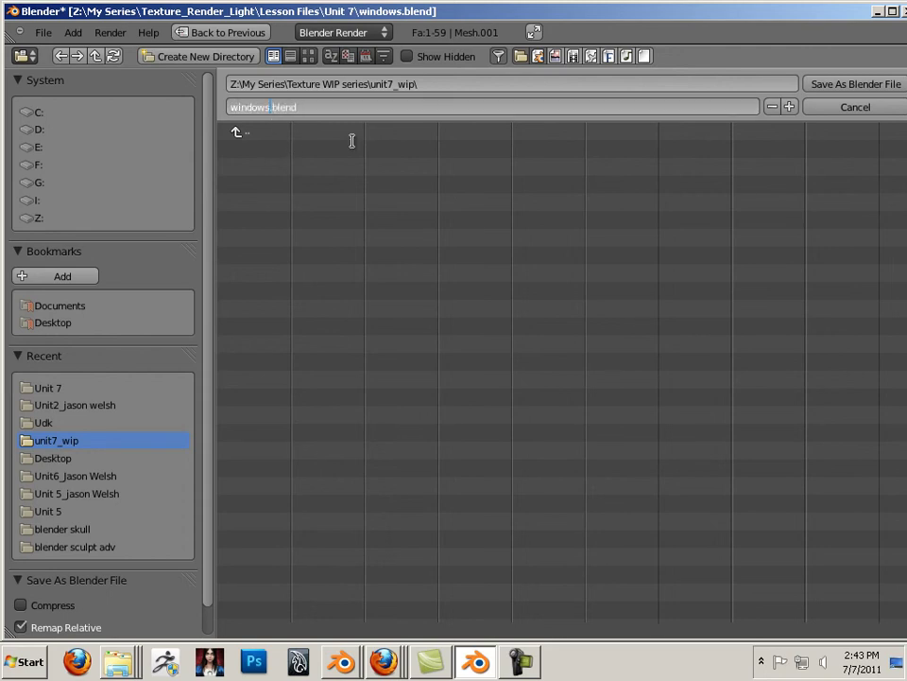
text(03)
click(830, 84)
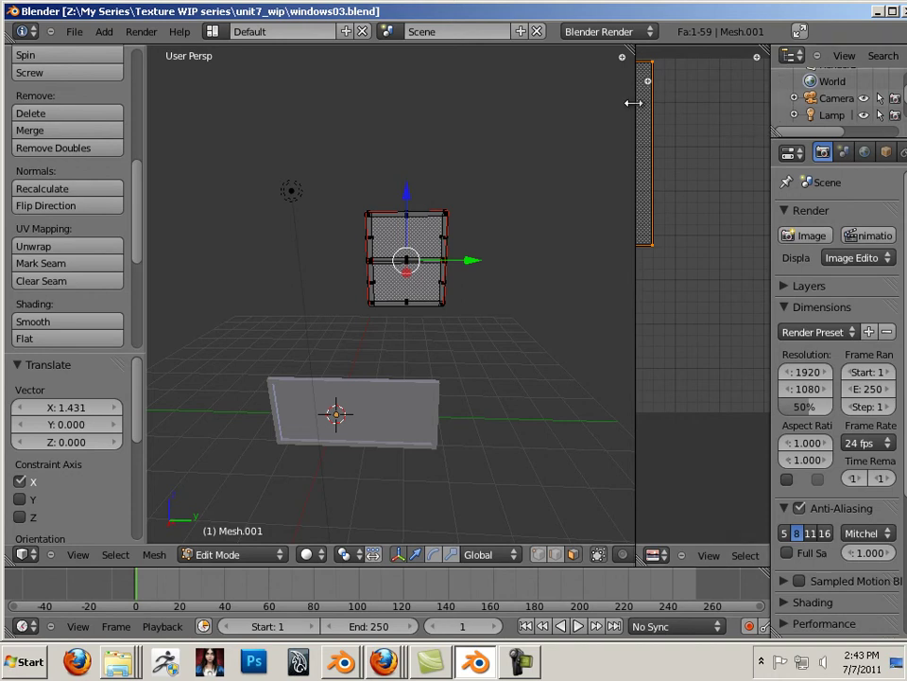
Enlarge the UV editor to show more of the two-pane window's UV layout
drag(634, 103, 386, 102)
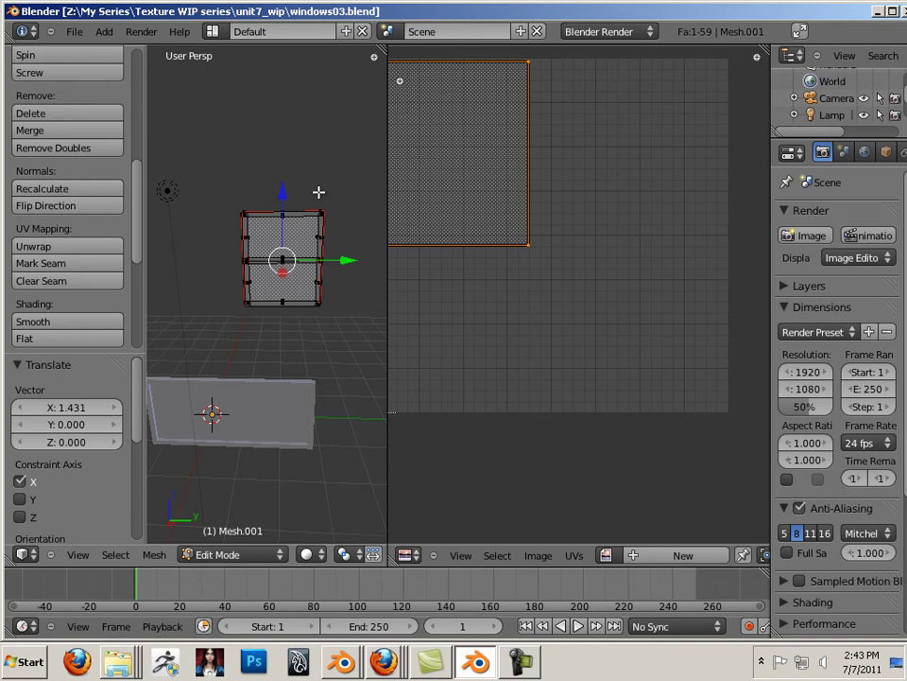